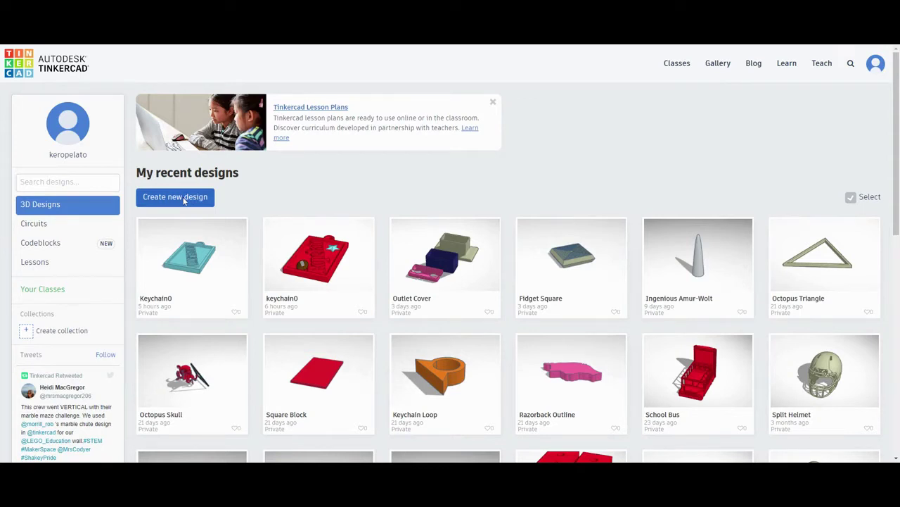
- Create a new 3D design and rename it Keychain0
left_click(184, 198)
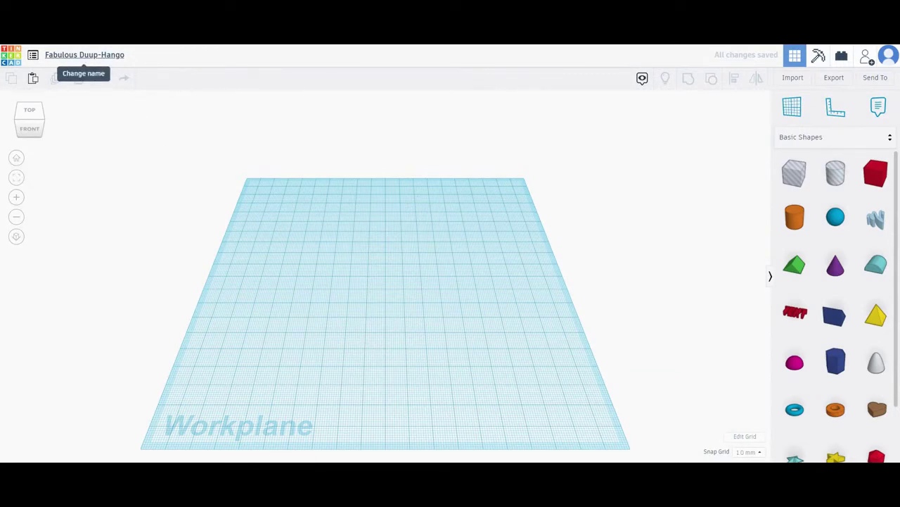
left_click(107, 56)
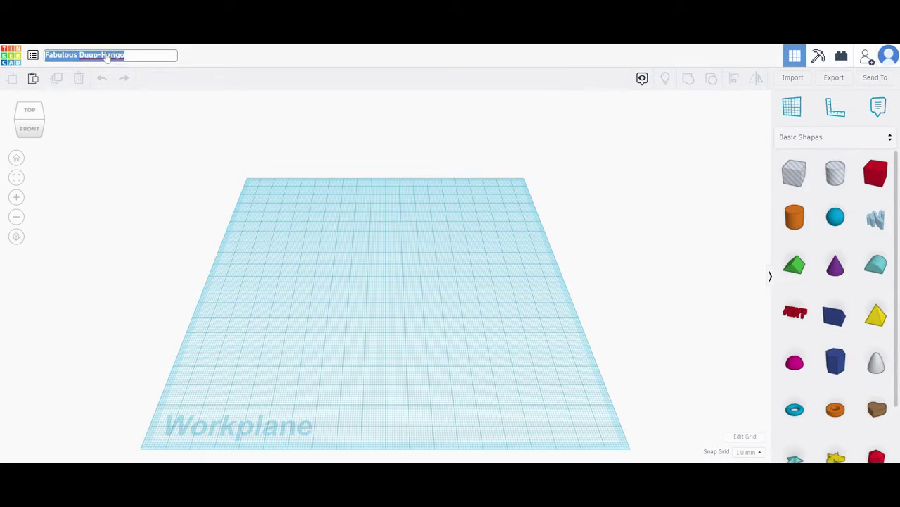
type("Keycha")
key("BackSpace")
key("BackSpace")
type("ch")
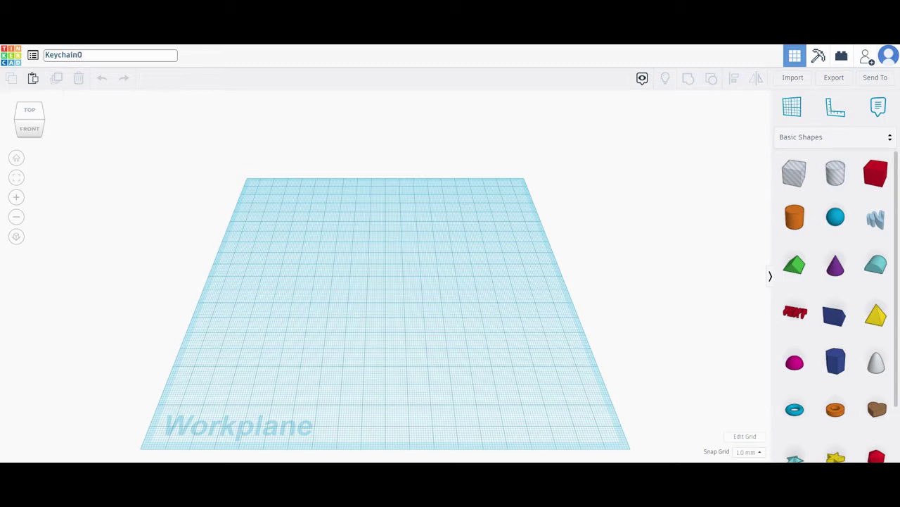
left_click(204, 207)
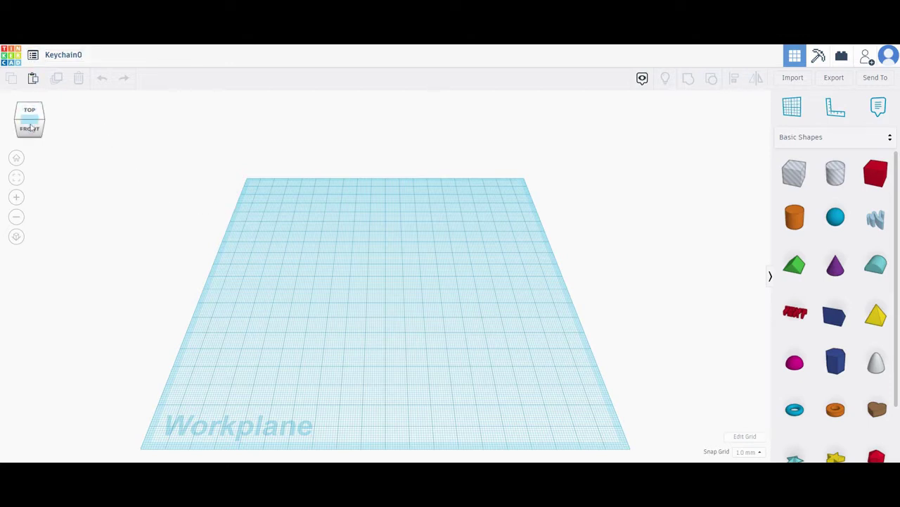
- Change the workplane grid units to inches, keeping the default preset, and update the grid
left_click(29, 129)
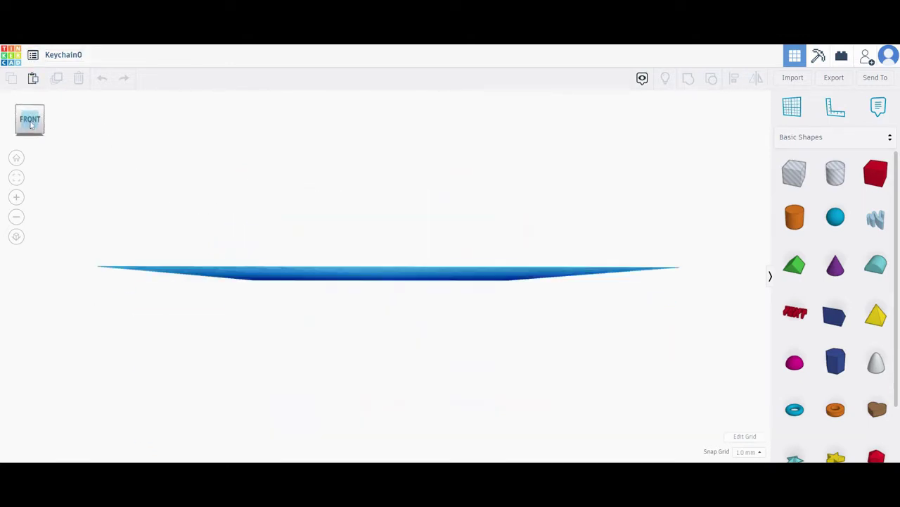
left_click_drag(31, 126, 30, 129)
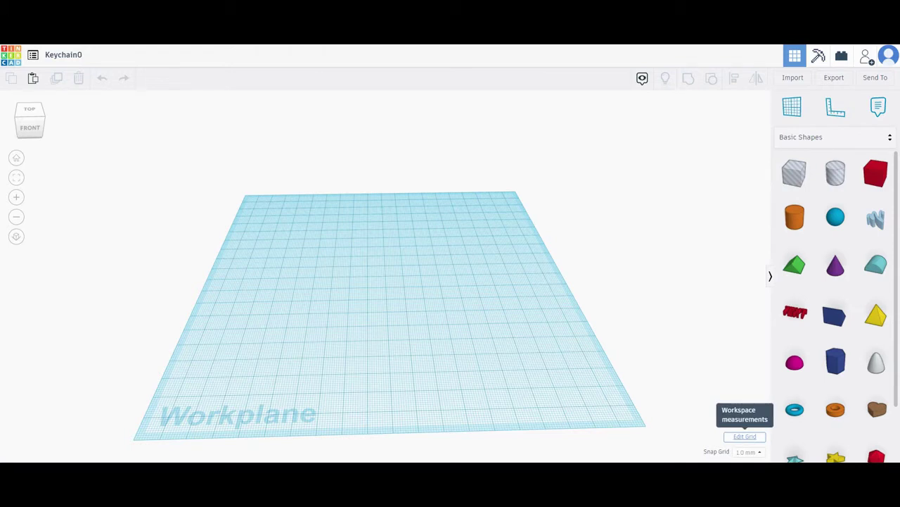
left_click(745, 436)
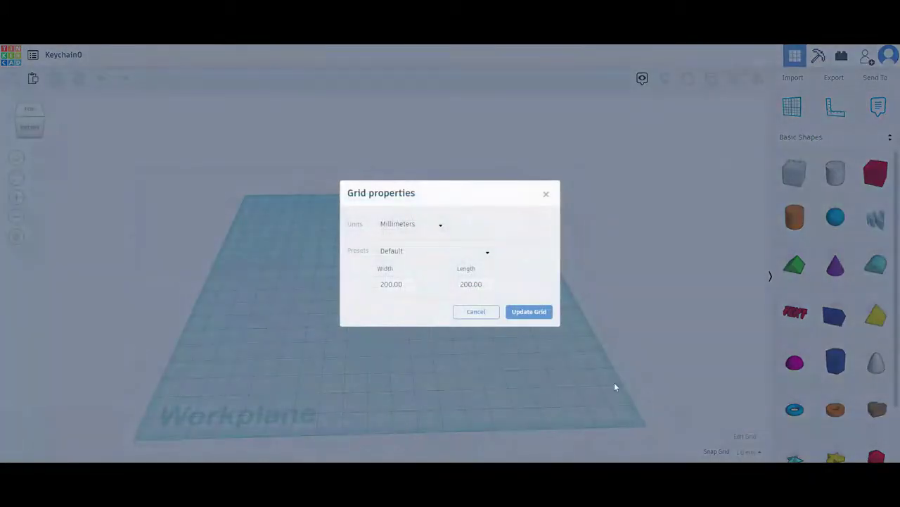
left_click(440, 229)
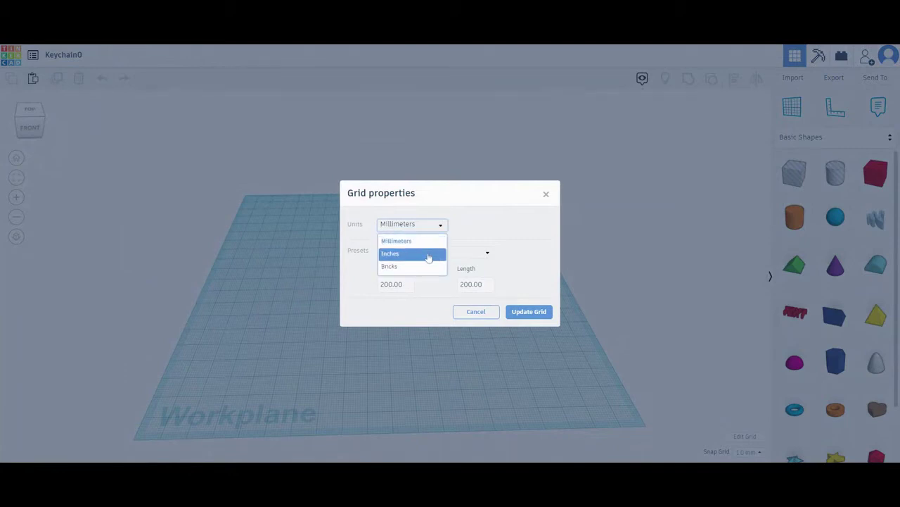
left_click(428, 258)
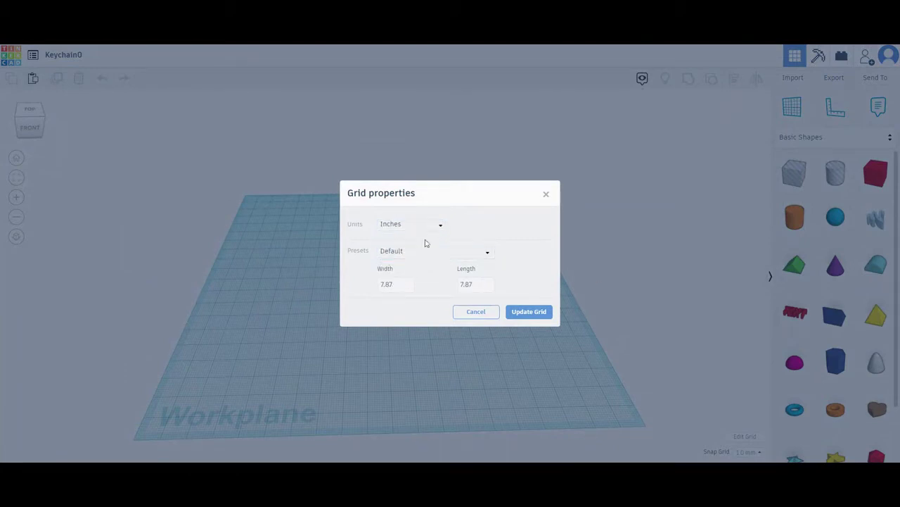
left_click(531, 314)
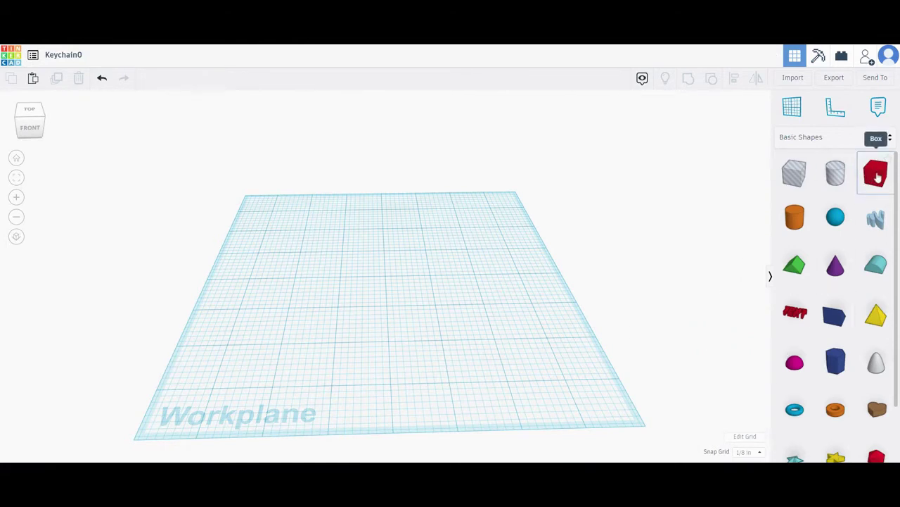
- Place a solid red box near the middle of the workplane and set its height to 0.25 in
left_click_drag(777, 226, 379, 290)
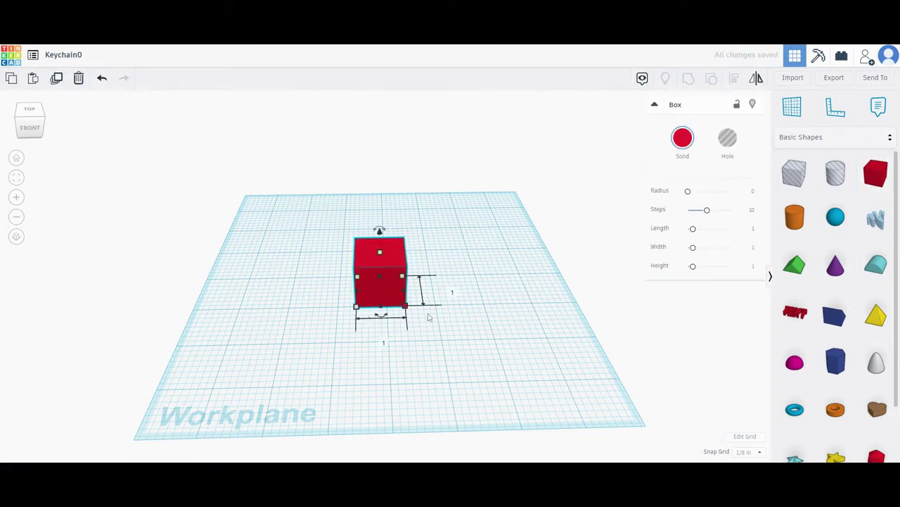
left_click(401, 344)
right_click_drag(401, 344, 393, 261)
left_click(392, 261)
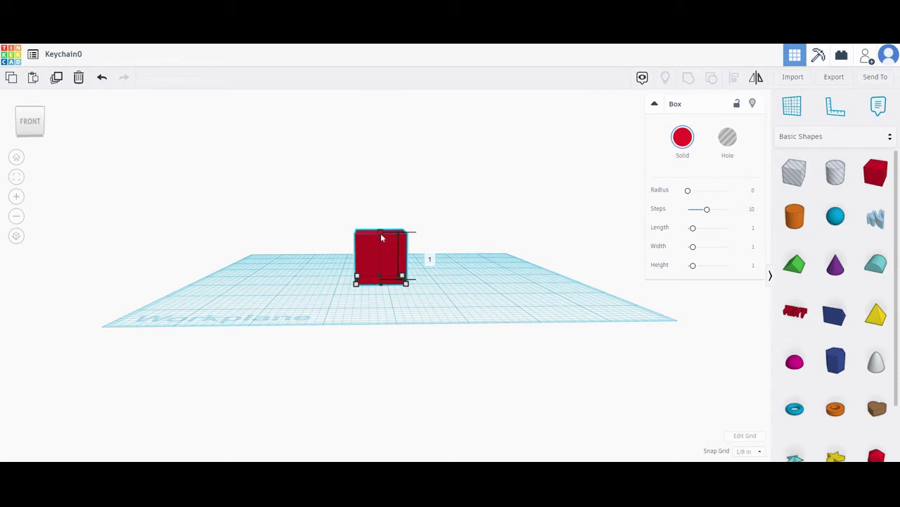
mouse_move(381, 235)
left_mouse_down()
mouse_move(384, 184)
mouse_move(382, 275)
mouse_move(380, 233)
left_mouse_up()
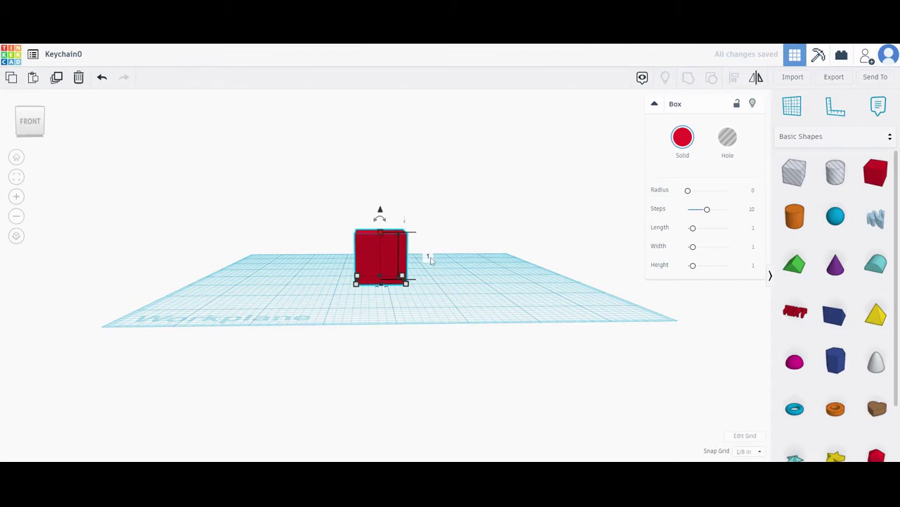
left_click(429, 258)
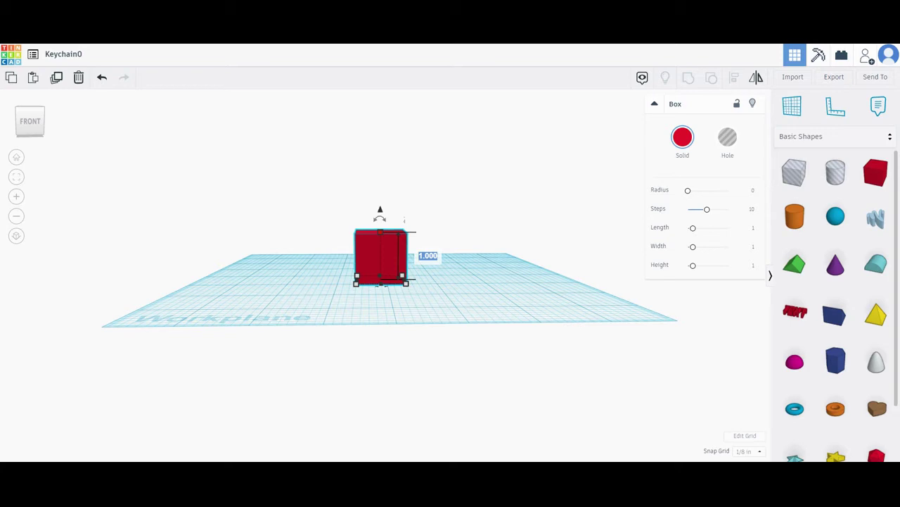
key("BackSpace")
type(".25")
key("Return")
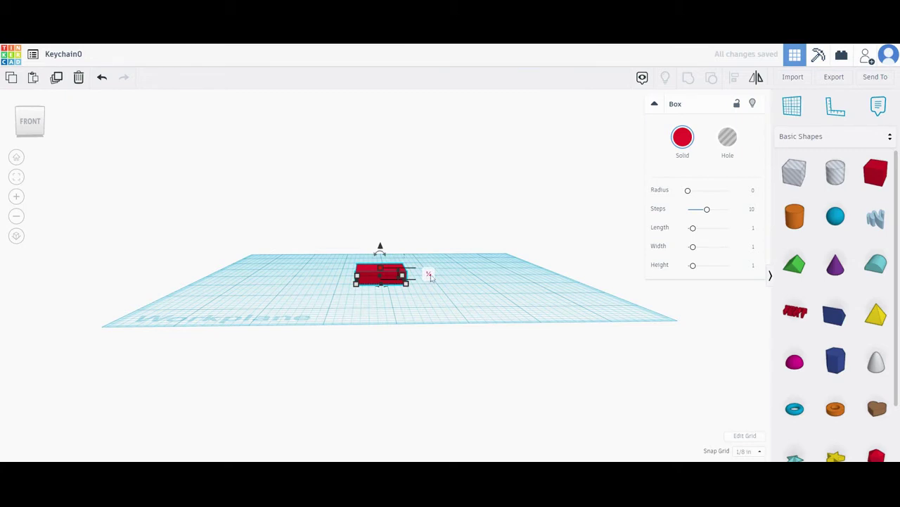
- Resize the box's footprint to 2 in deep and 3 in wide
right_click_drag(410, 302, 407, 360)
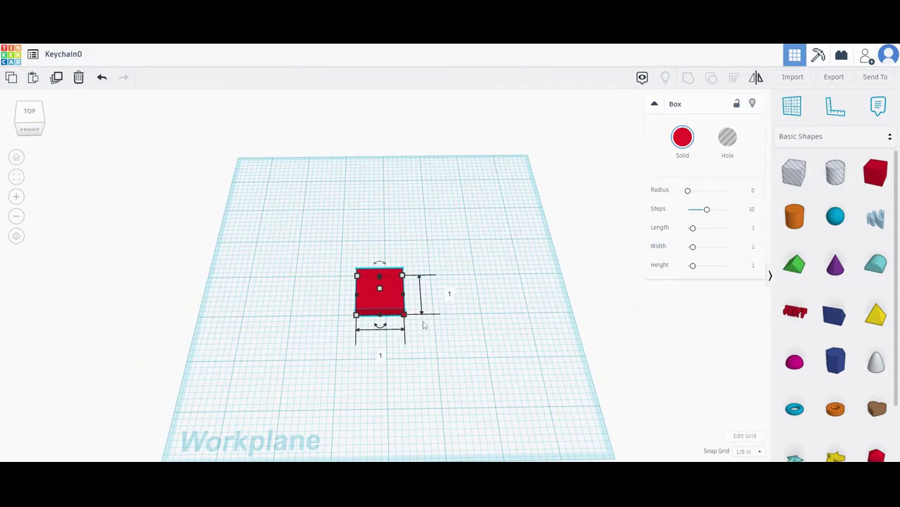
left_click(450, 294)
type("2")
key("Return")
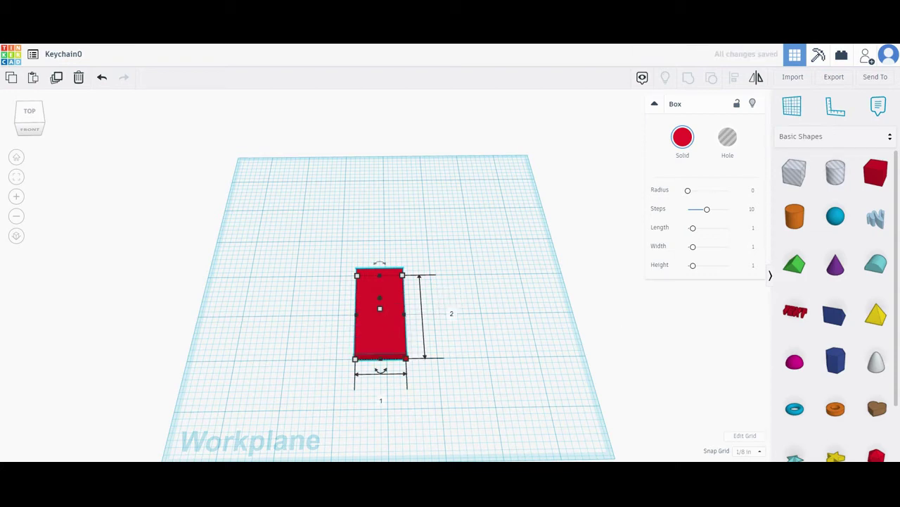
left_click(381, 401)
type("3")
key("Return")
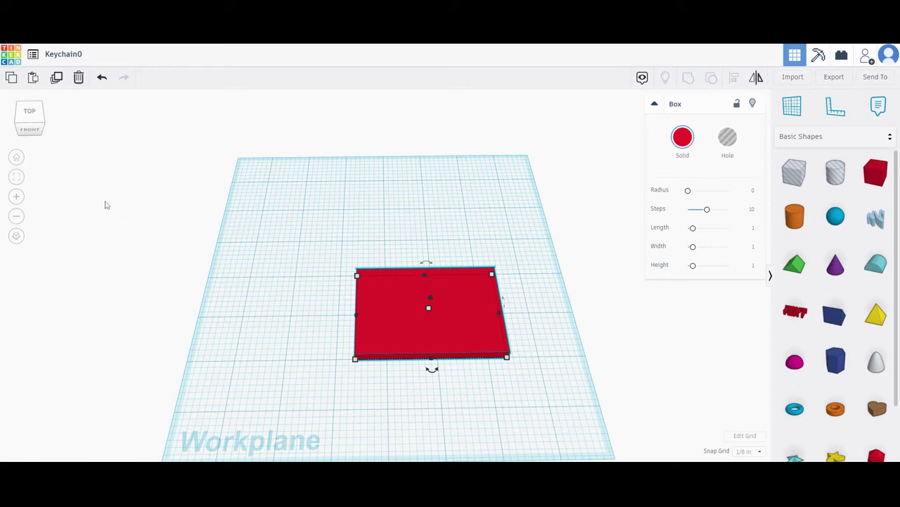
- Paste a copy of the flat box, place it behind the original, and shift the original slightly to line up with it
left_click(32, 78)
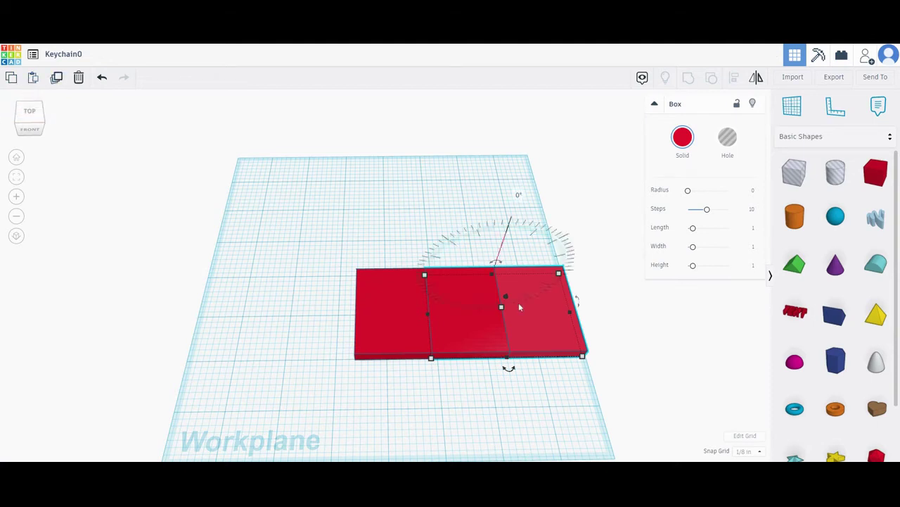
left_click_drag(528, 313, 432, 225)
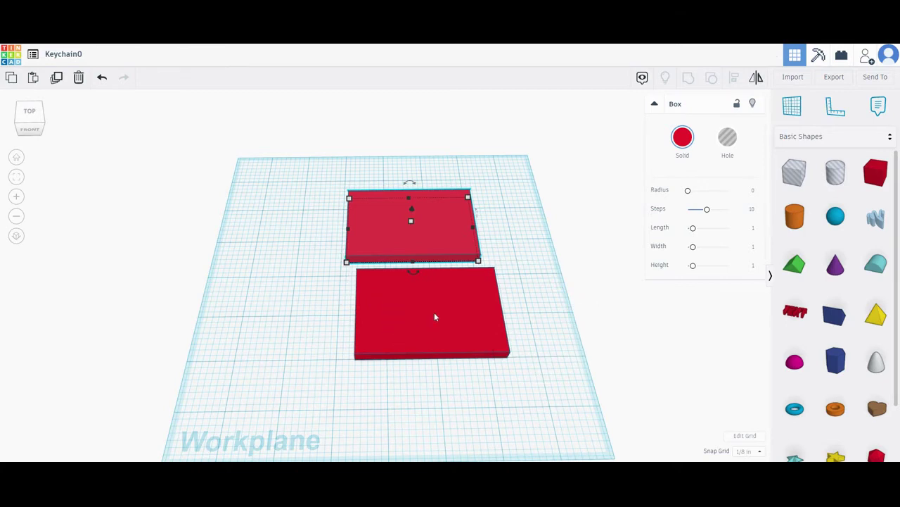
left_click_drag(435, 309, 427, 314)
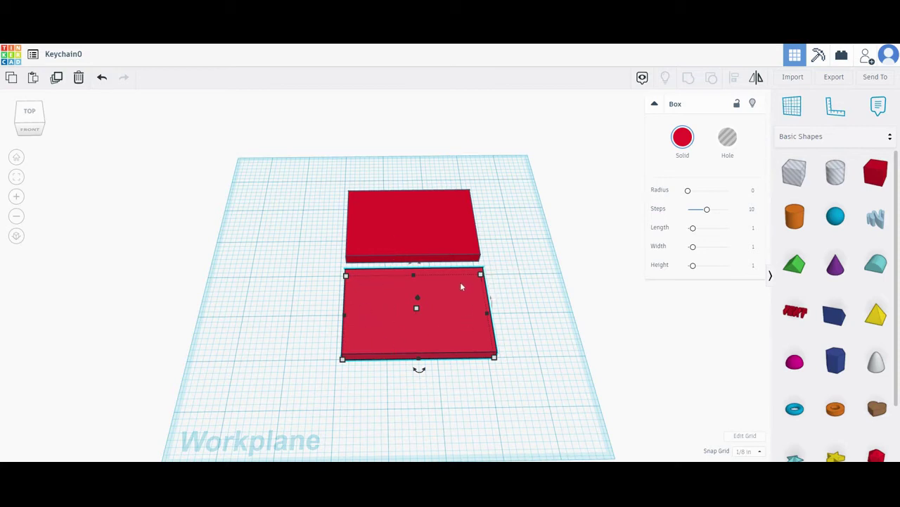
- Resize the rear copy of the box to 1.75 in deep and 2.75 in wide
left_click(381, 235)
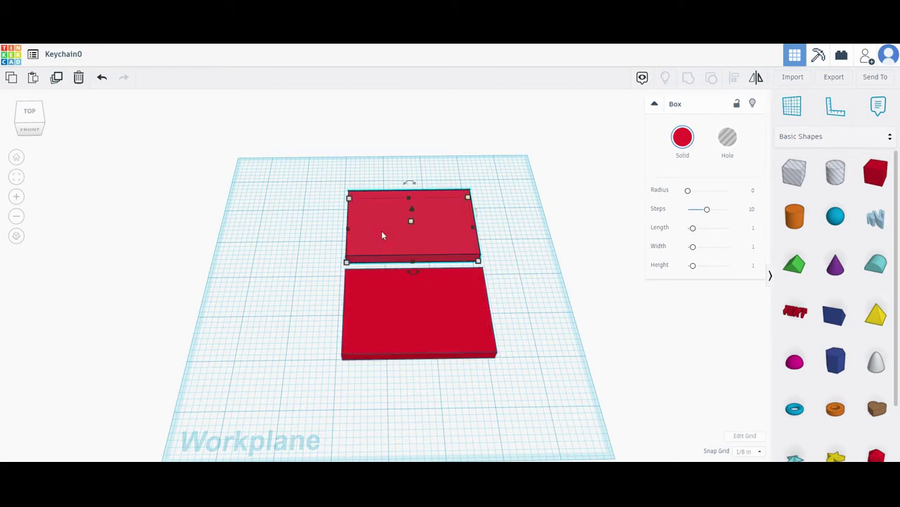
left_click(345, 263)
left_click(298, 233)
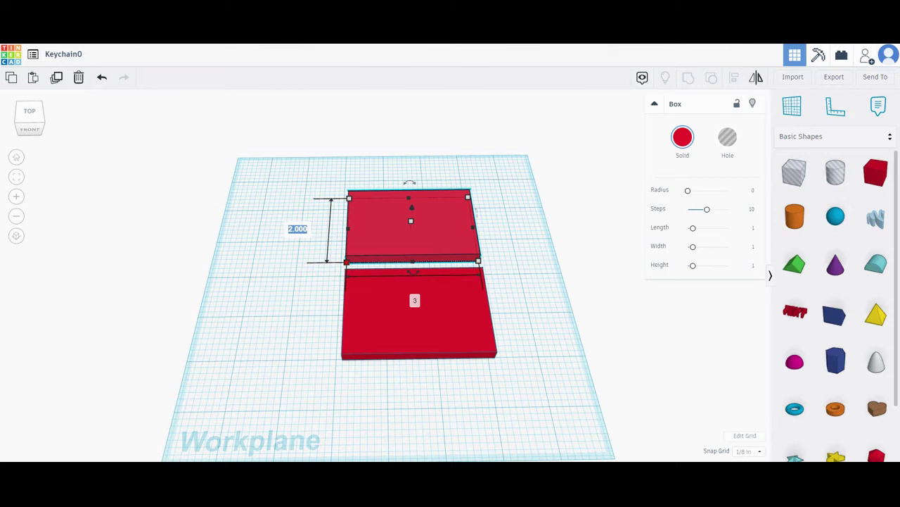
type("1.75")
key("Tab")
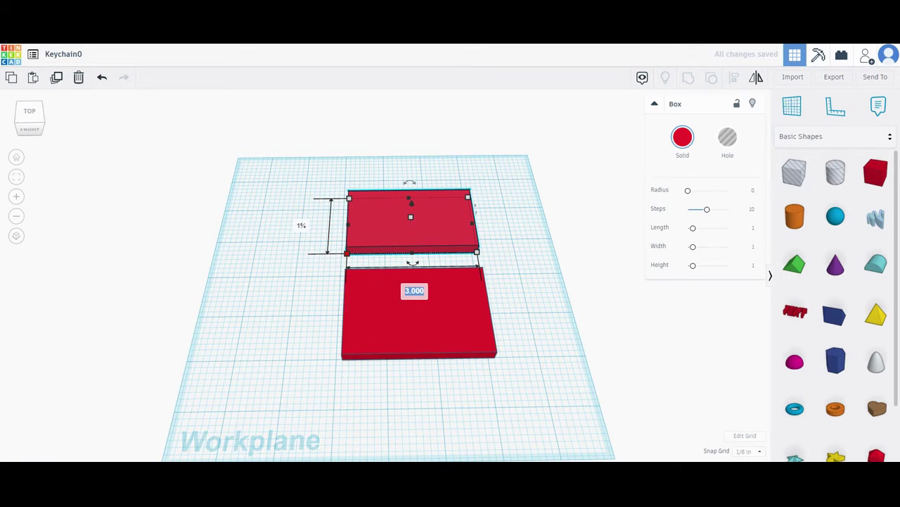
type("2.75")
key("Return")
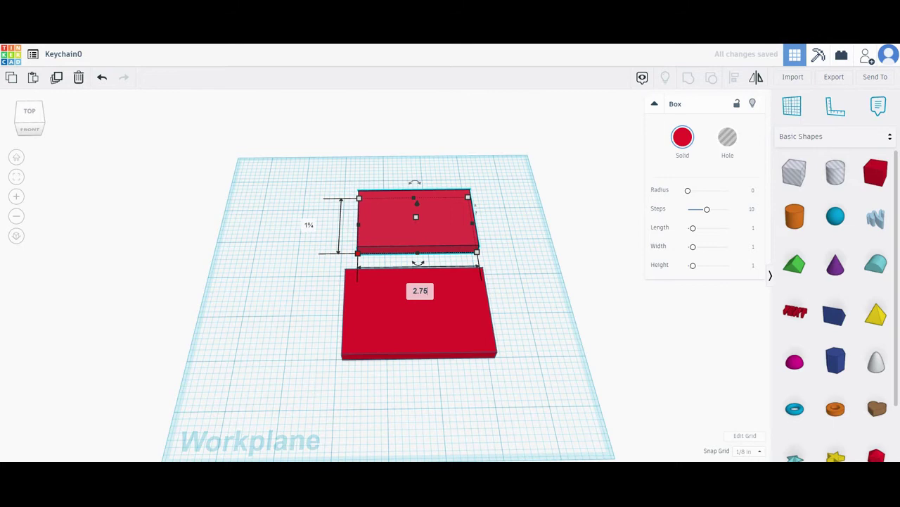
key("Return")
left_click(520, 272)
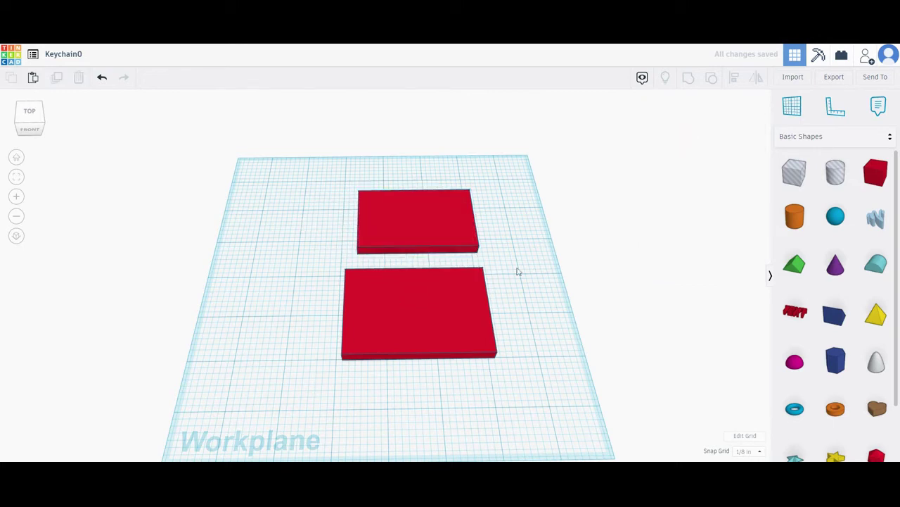
- Shift the smaller box 1/8 in sideways and 1/8 in toward the larger box so both are centred on each other
left_click(37, 120)
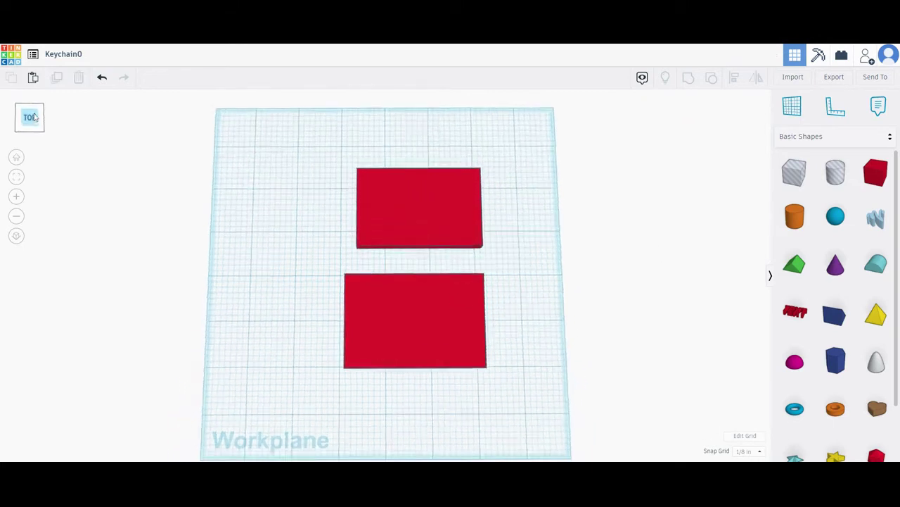
left_click(437, 205)
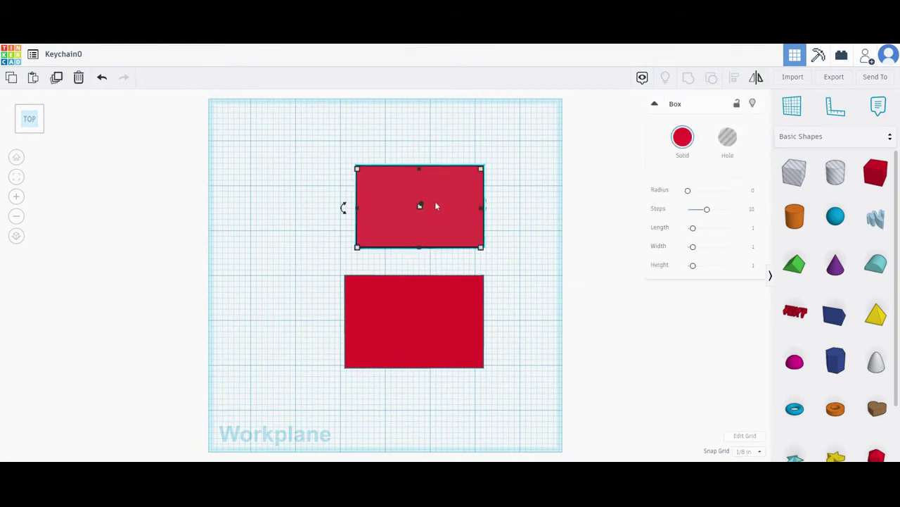
mouse_move(447, 204)
left_mouse_down()
mouse_move(435, 207)
mouse_move(443, 204)
left_mouse_up()
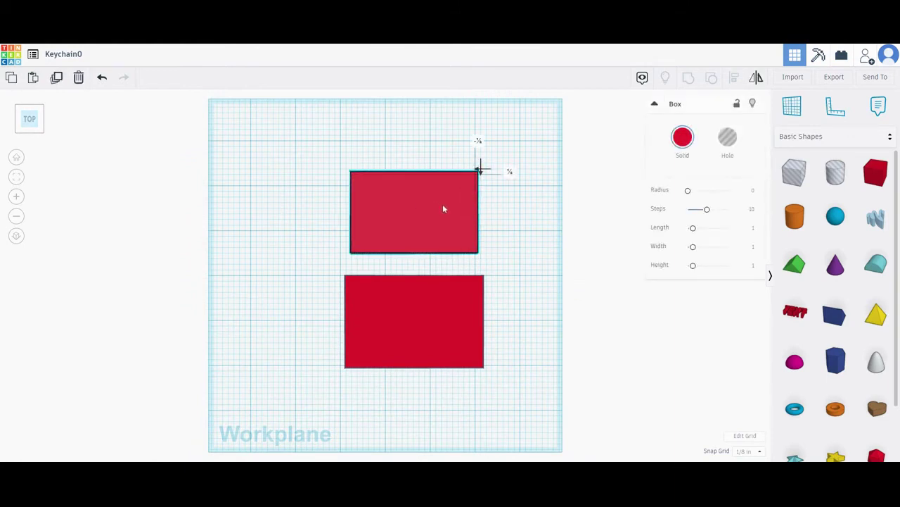
left_click(517, 234)
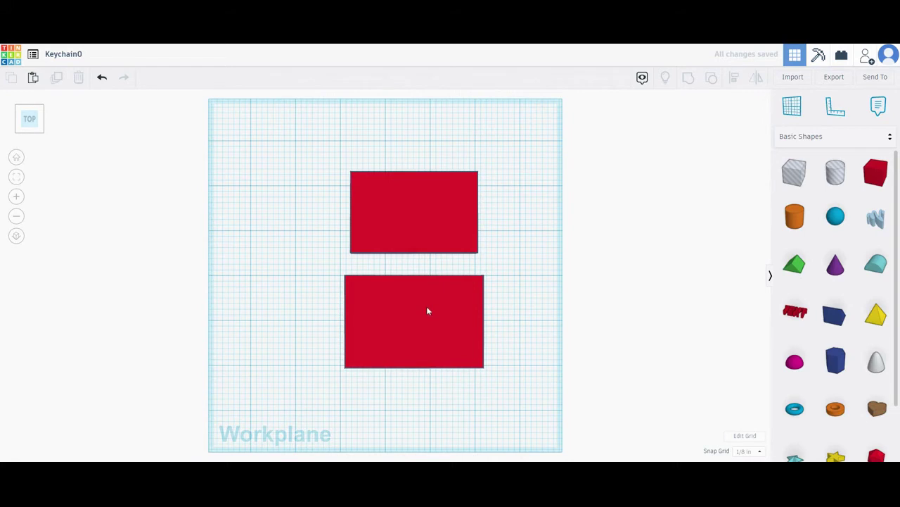
- Raise the smaller box 1/8 in above the workplane
left_click(428, 228)
right_click_drag(456, 397, 202, 292)
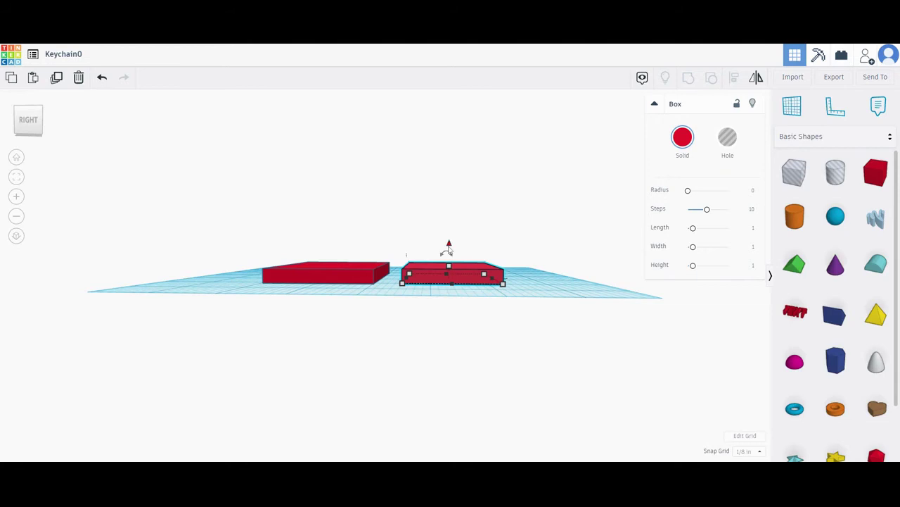
left_click_drag(449, 244, 450, 243)
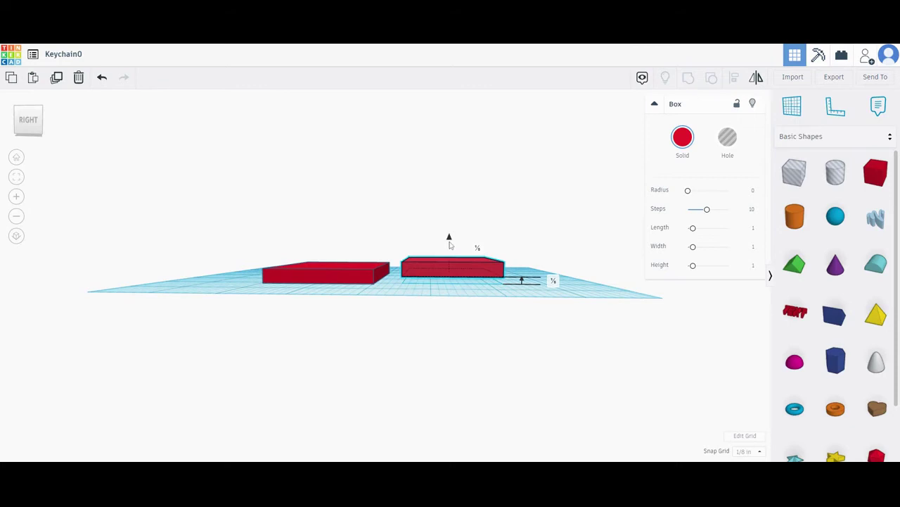
scroll(446, 301, "up", 5)
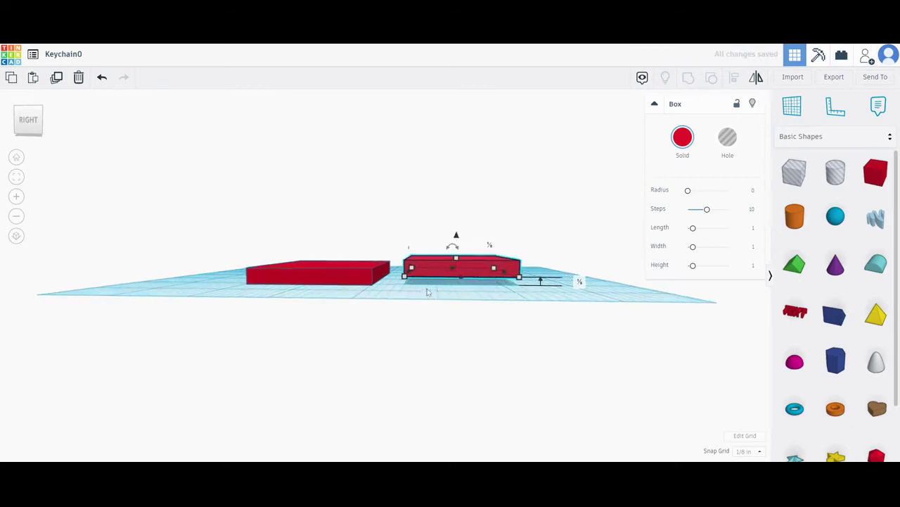
scroll(485, 318, "up", 5)
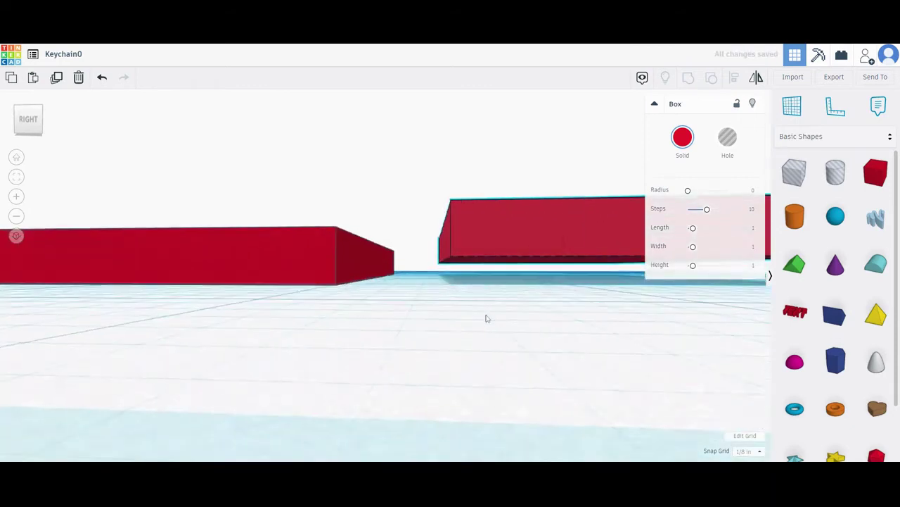
scroll(485, 318, "up", 5)
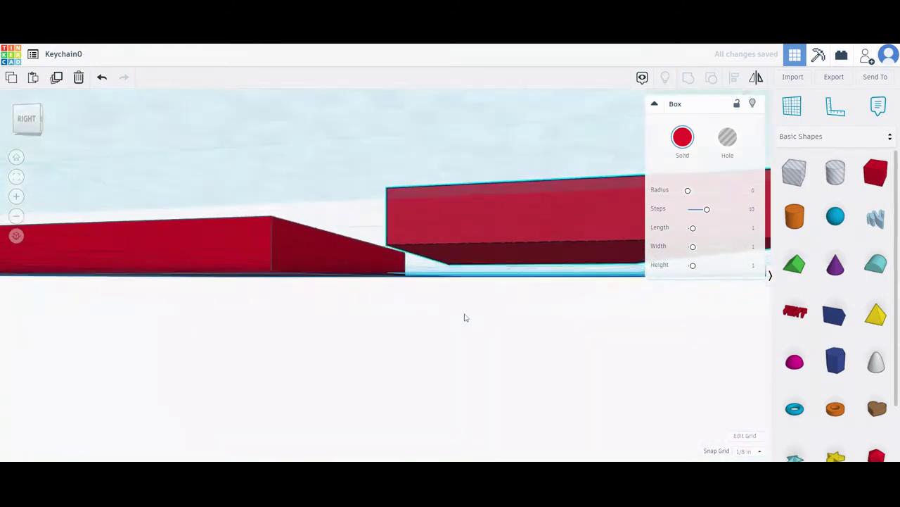
- Turn the smaller raised box into a hole and move it over the larger box
right_click_drag(484, 320, 433, 302)
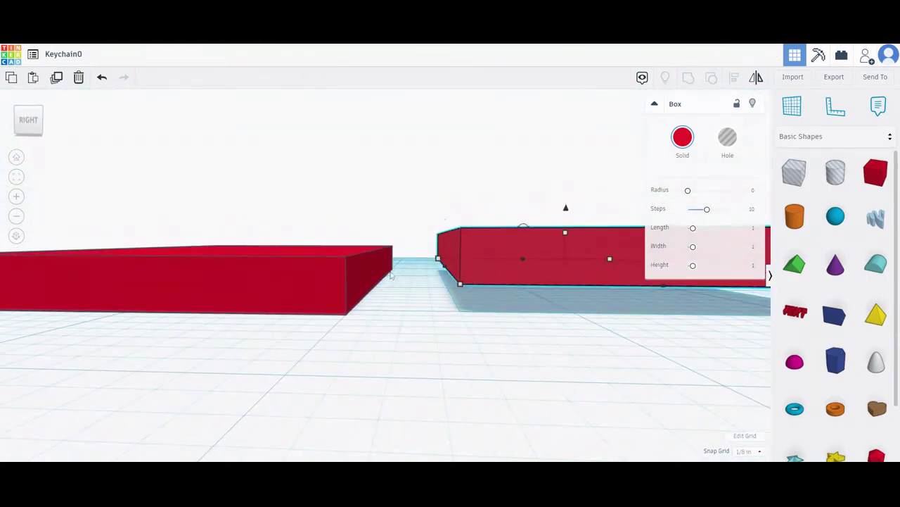
scroll(336, 374, "down", 6)
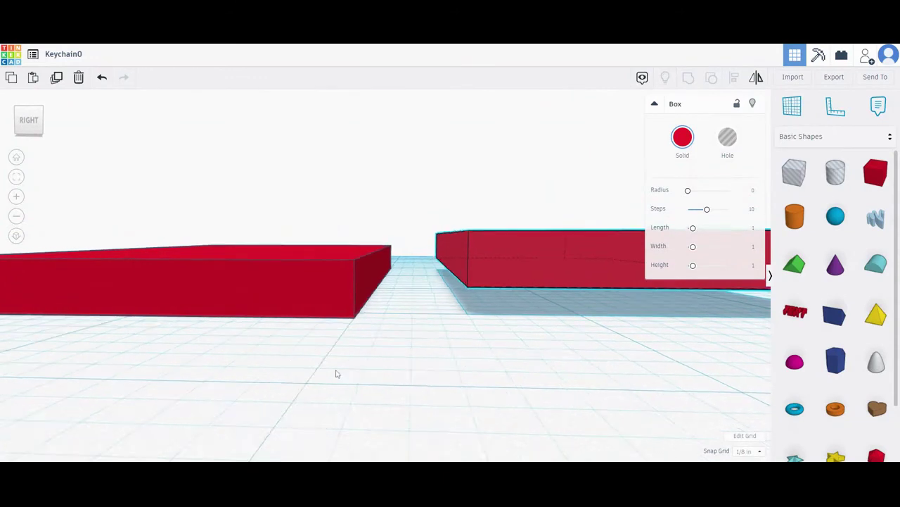
right_click_drag(363, 349, 464, 428)
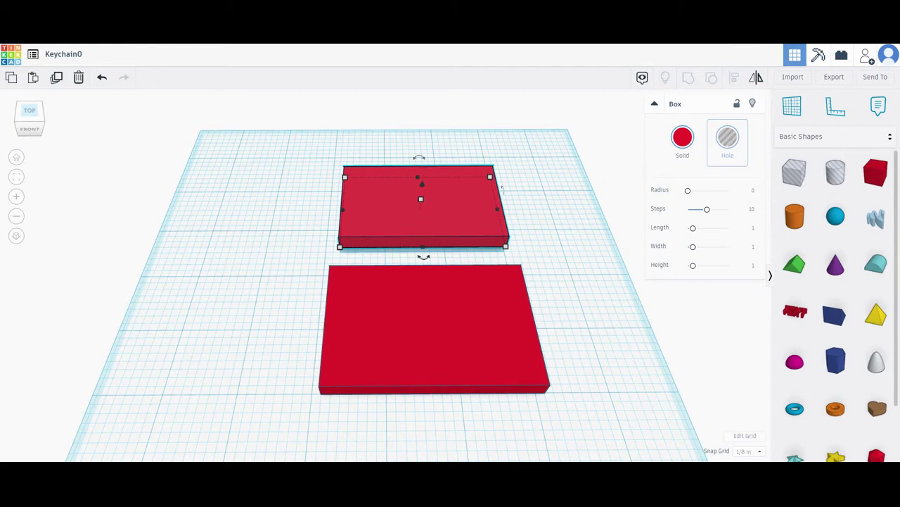
left_click(727, 138)
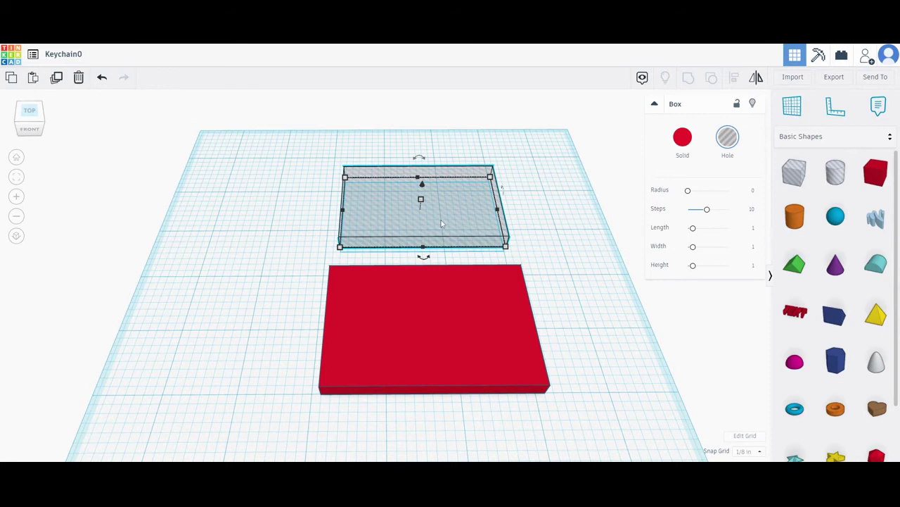
left_click_drag(502, 187, 520, 311)
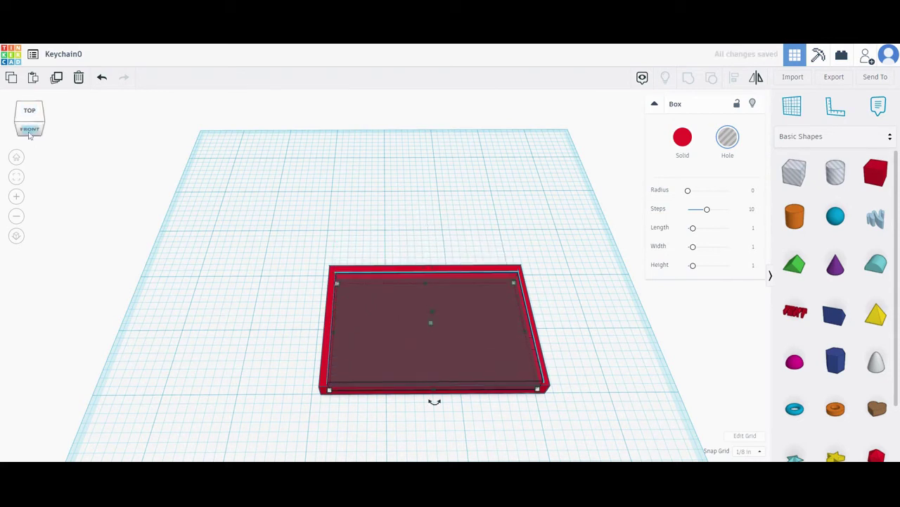
- Align the hole box and the larger box on their centres in both horizontal directions
left_click(29, 111)
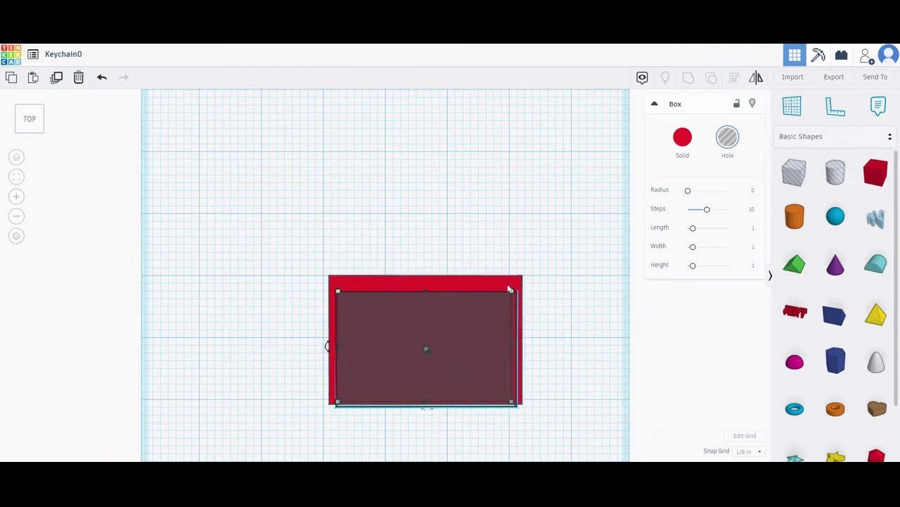
left_click_drag(336, 224, 538, 401)
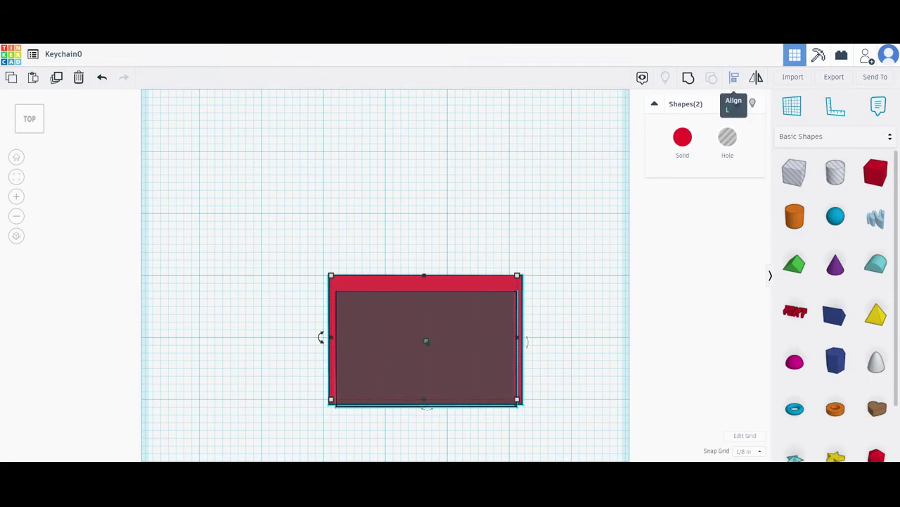
left_click(734, 79)
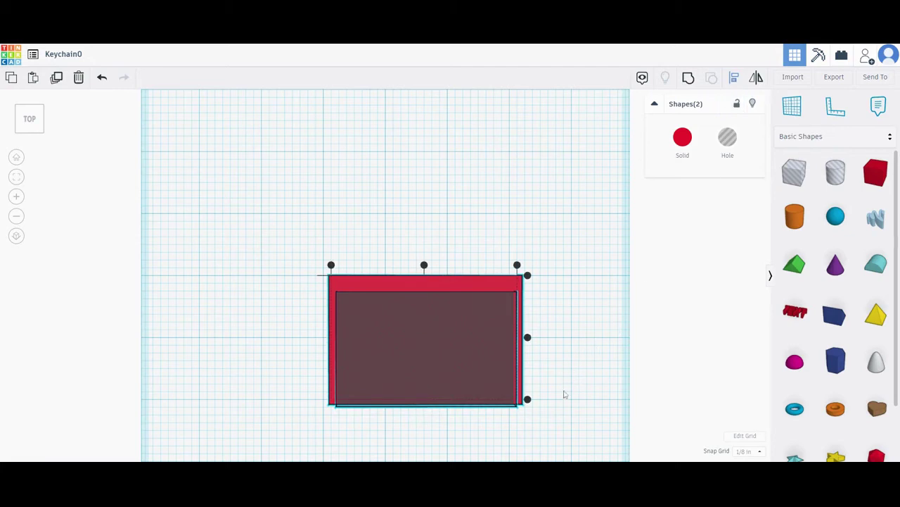
left_click(425, 266)
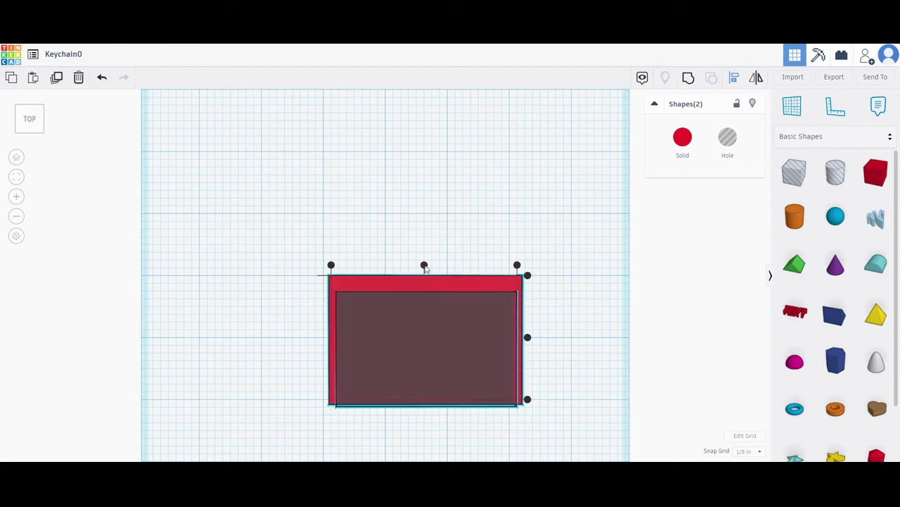
left_click(425, 266)
left_click(528, 338)
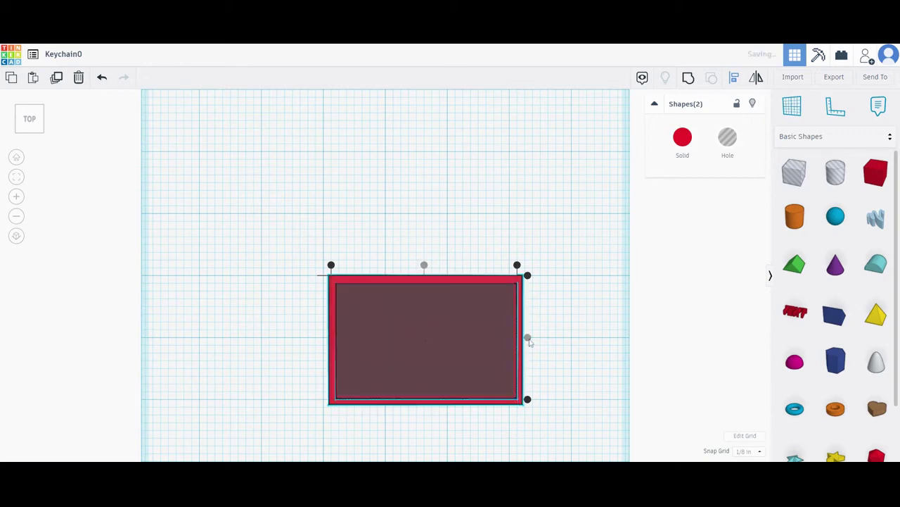
left_click(548, 405)
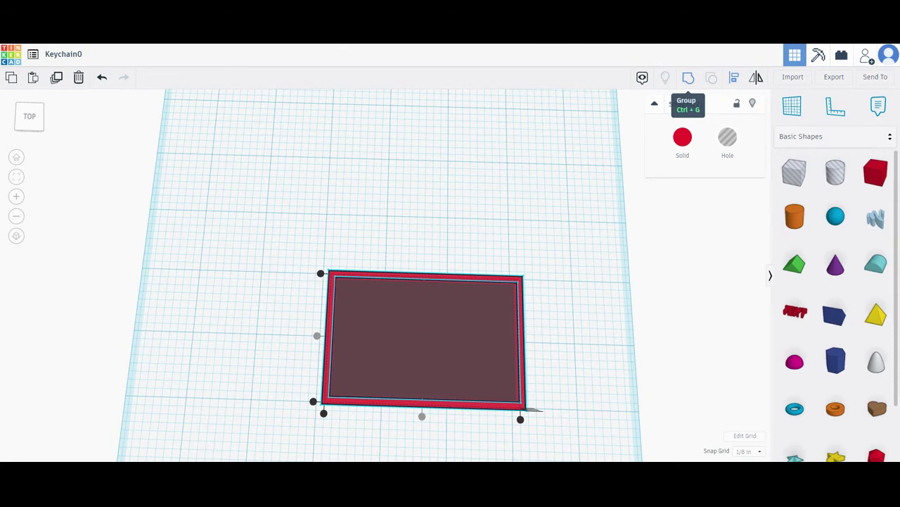
- Group the two boxes so the hole cuts a rectangular recess into the base plate
left_click(688, 77)
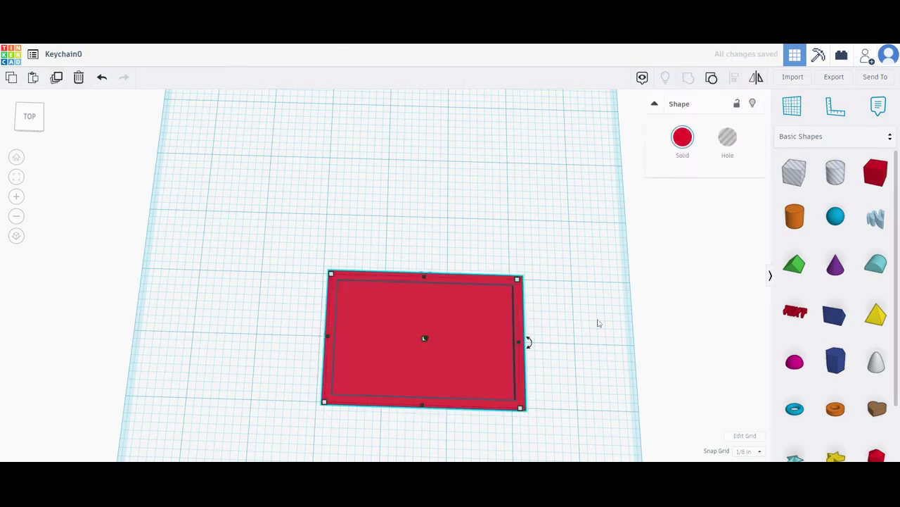
right_click_drag(579, 402, 636, 364)
left_click(621, 351)
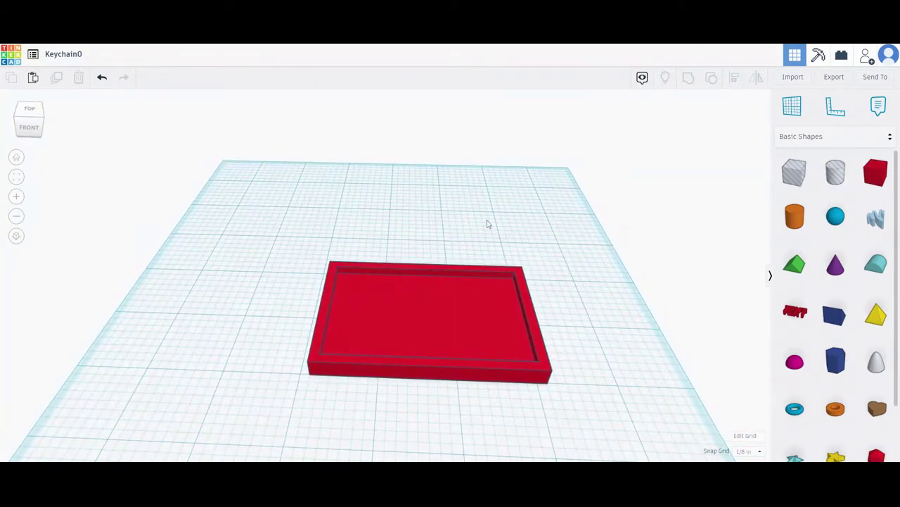
right_click_drag(390, 215, 392, 237)
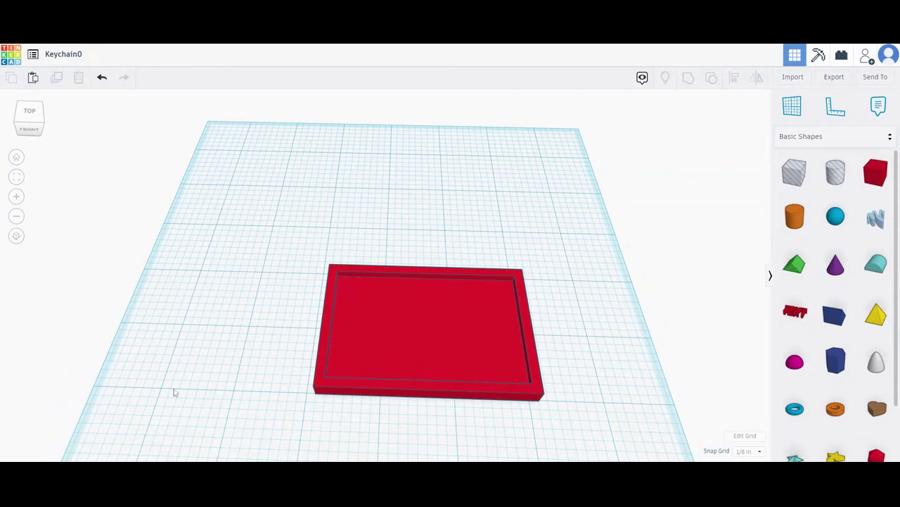
- Add a Text shape behind the recessed plate and colour it green
right_click_drag(584, 381, 618, 397)
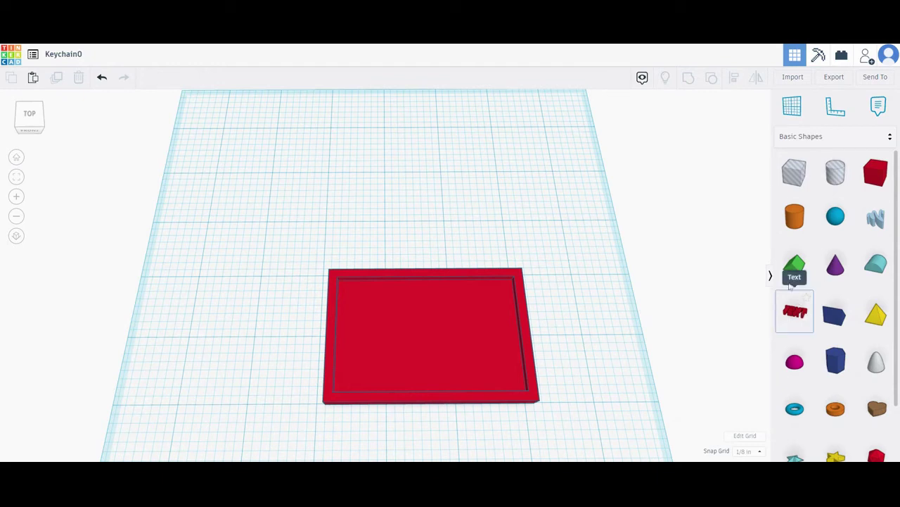
left_click_drag(800, 315, 405, 224)
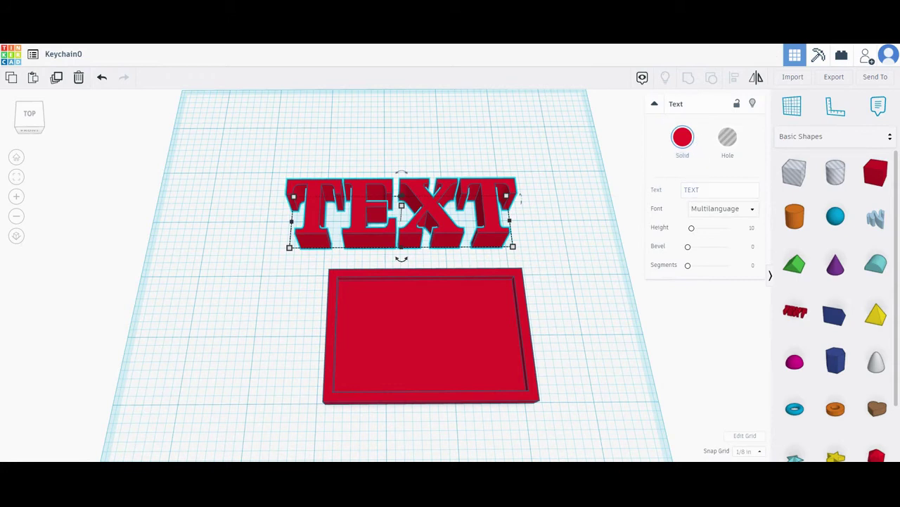
left_click(684, 140)
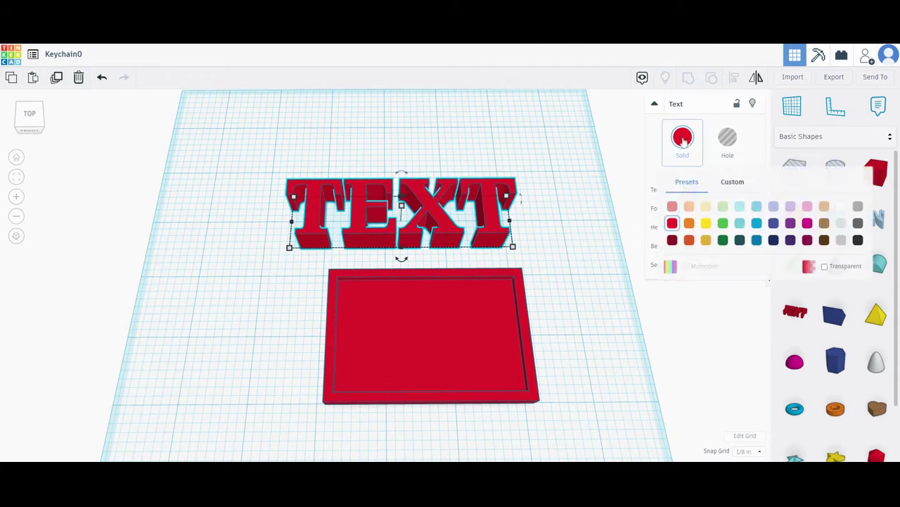
left_click(723, 223)
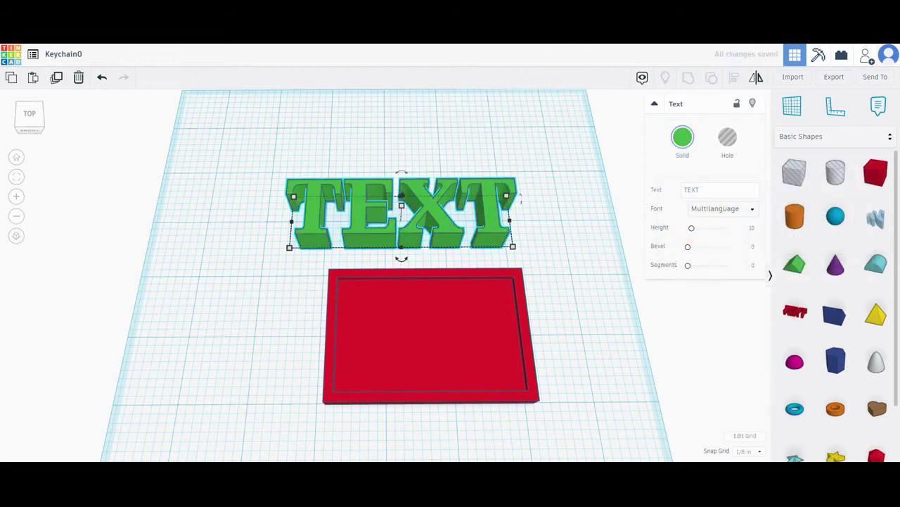
- Replace the text shape's default wording with the person's surname
left_click(701, 190)
key("ctrl+a")
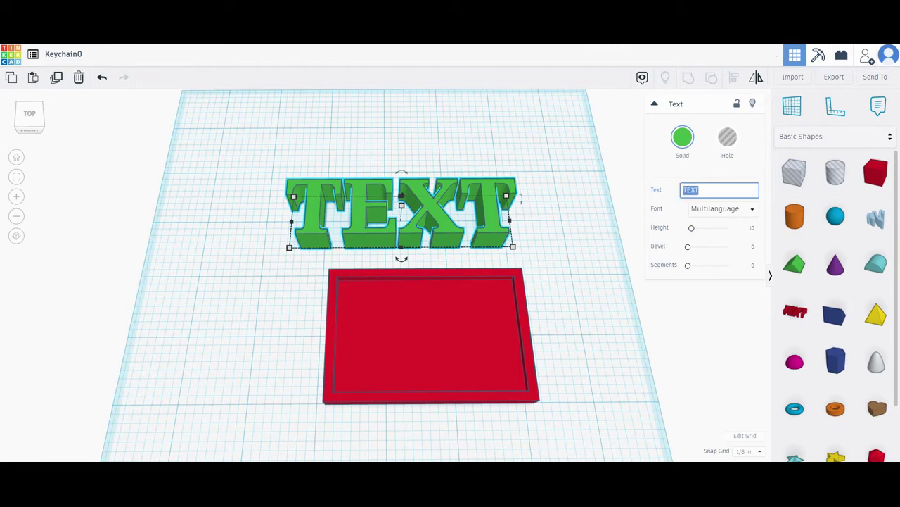
type("Ropelato")
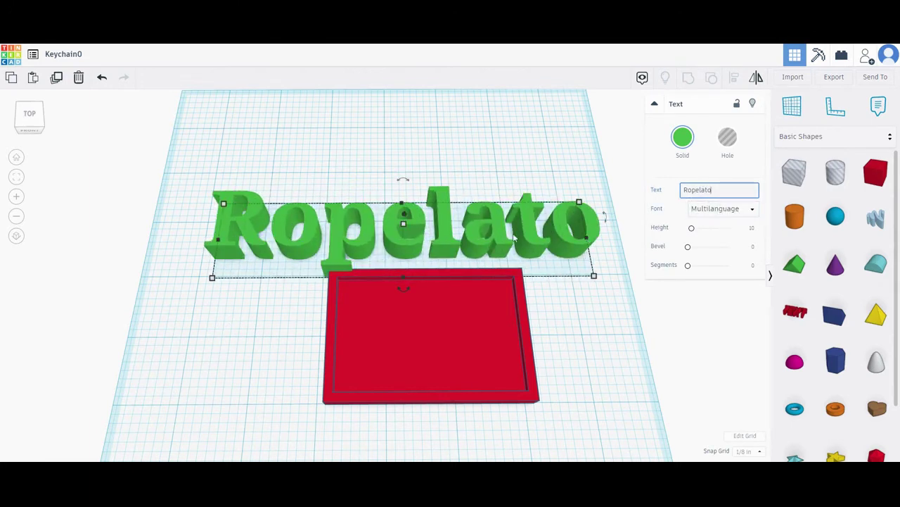
- Set the thickness of the name text to 0.25 in
right_click_drag(596, 319, 142, 276)
right_click_drag(446, 321, 395, 327)
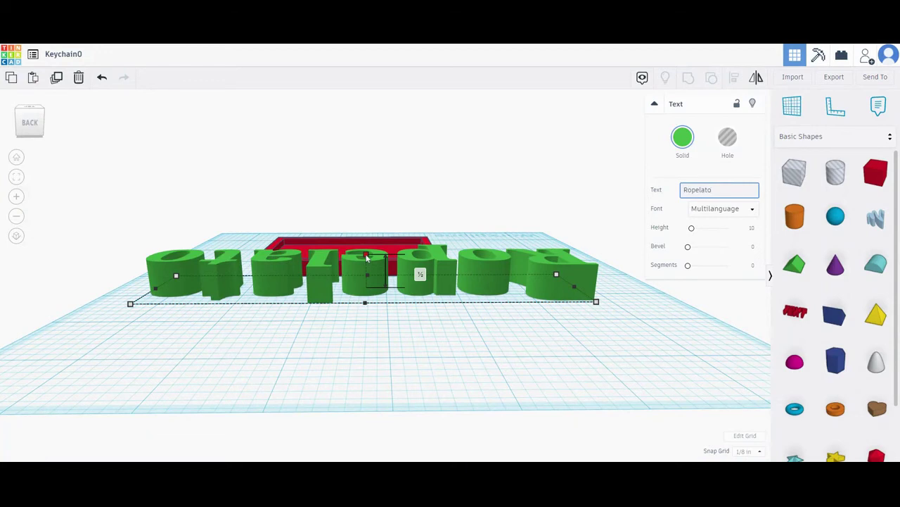
left_click(418, 272)
key("BackSpace")
type(".25")
key("Return")
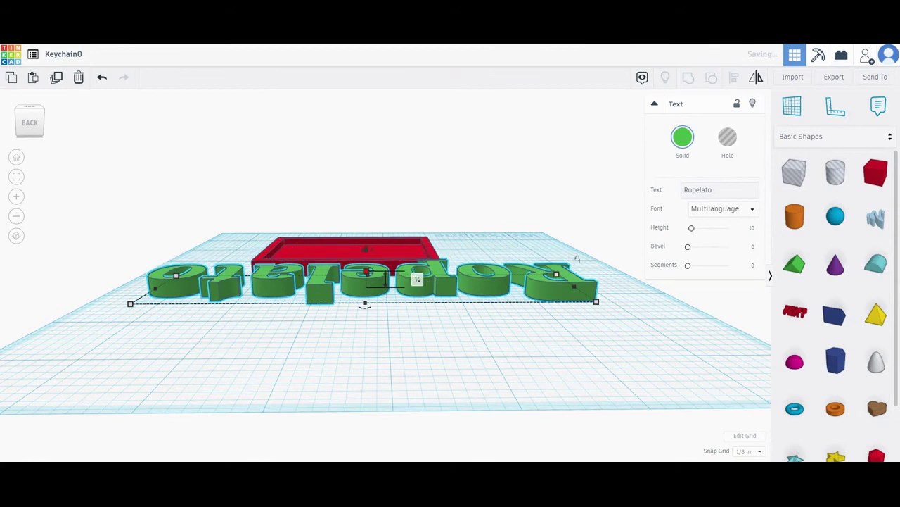
- Shrink the name text to about 3 1/8 in wide and 0.65 in deep, roughly matching the plate's width
mouse_move(414, 334)
right_mouse_down()
mouse_move(397, 324)
mouse_move(417, 349)
right_mouse_up()
right_click_drag(479, 370, 639, 398)
right_click_drag(277, 396, 452, 444)
mouse_move(212, 212)
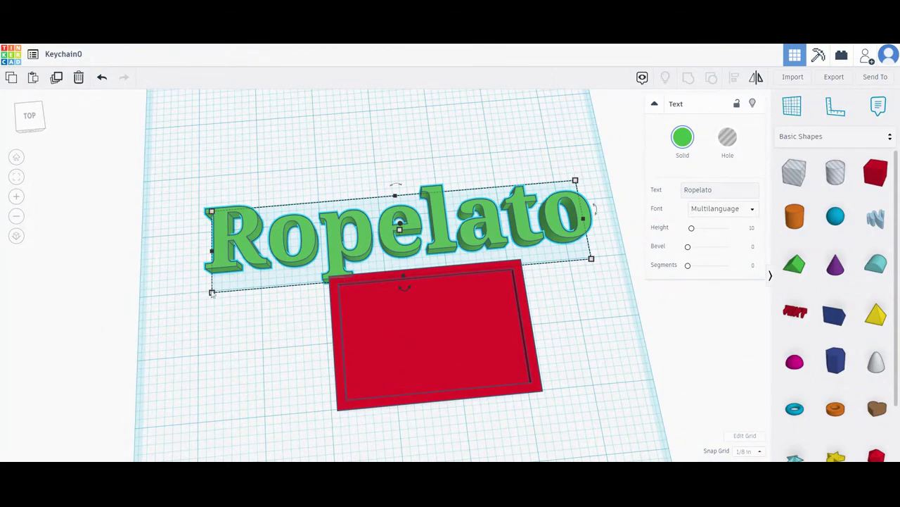
left_click_drag(212, 213, 322, 237)
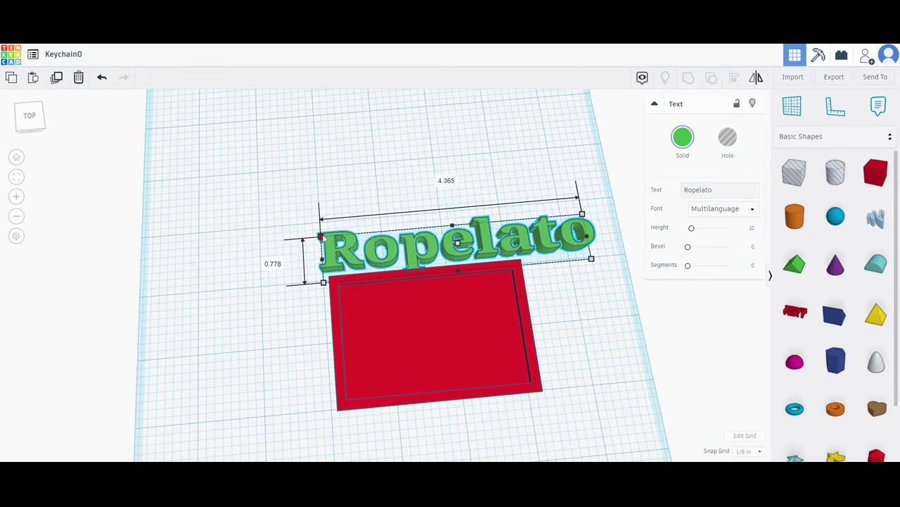
left_click_drag(582, 213, 510, 228)
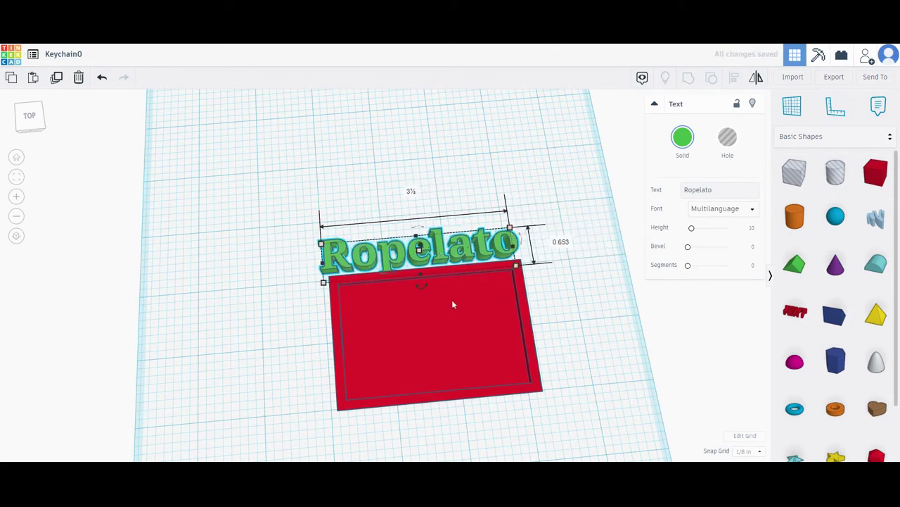
- Move the name text into the plate's recess and resize it to about 2 5/8 in wide and 1/2 in deep
left_click_drag(444, 261, 461, 343)
left_click_drag(532, 307, 510, 318)
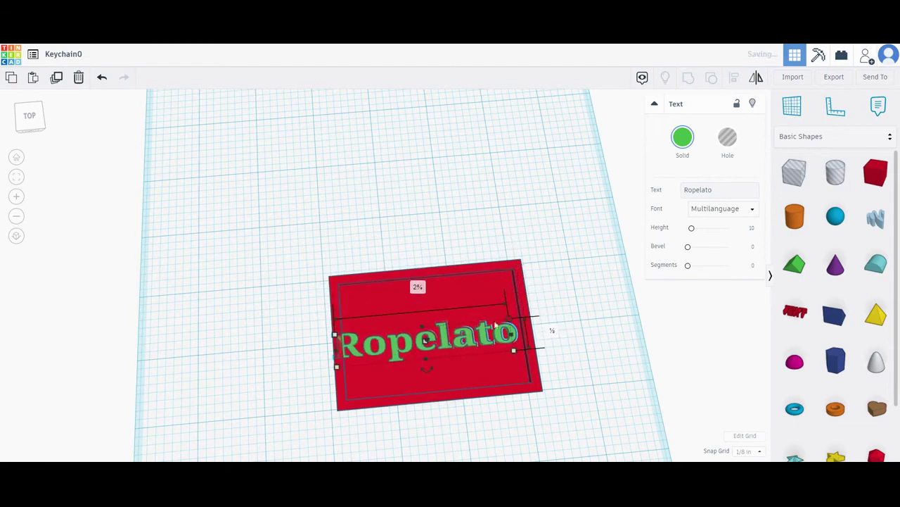
left_click_drag(337, 338, 345, 339)
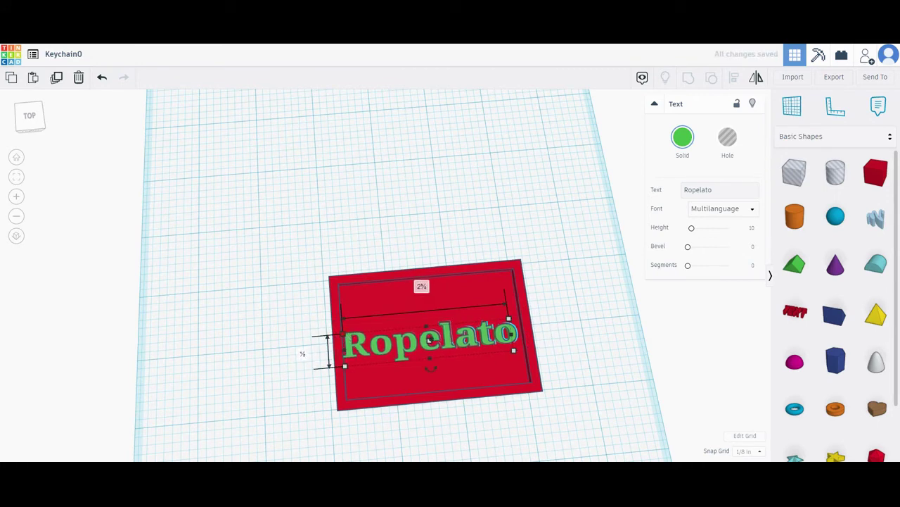
- Nudge the name text within the recess and rotate it counter-clockwise so it rises diagonally across the plate
right_click_drag(264, 335, 252, 311)
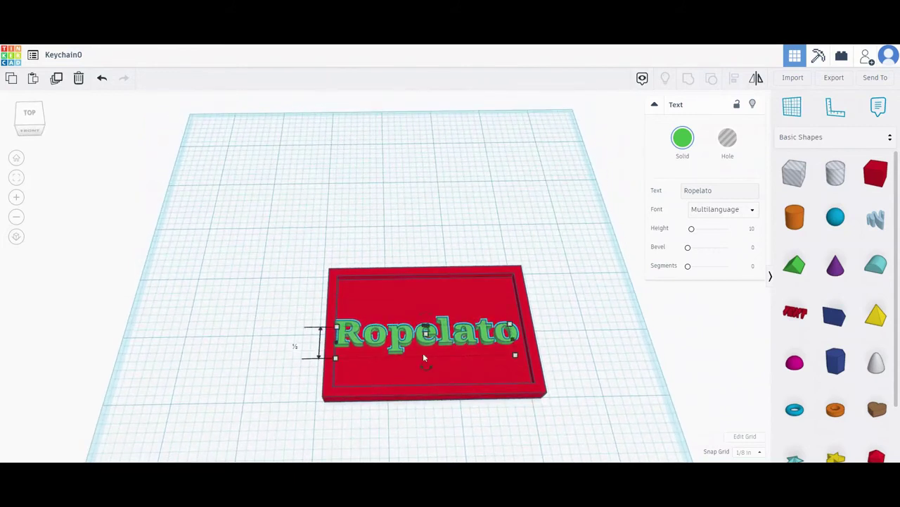
right_click_drag(265, 353, 261, 361)
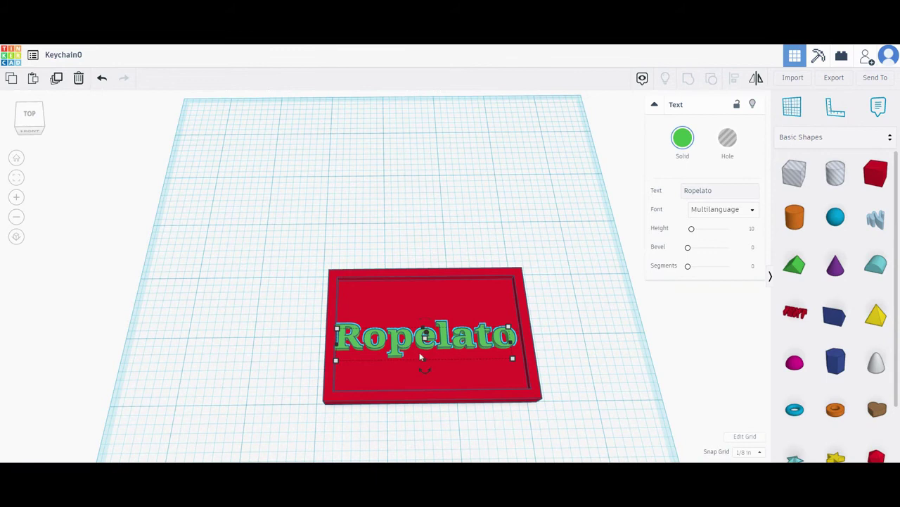
key("Right")
key("Up")
key("Left")
key("Down")
key("Right")
key("Up")
key("Left")
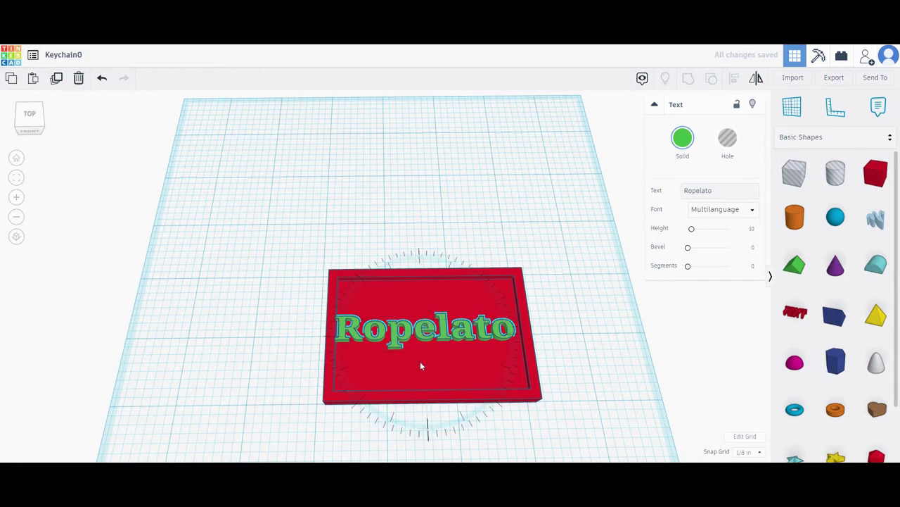
left_click_drag(425, 369, 439, 362)
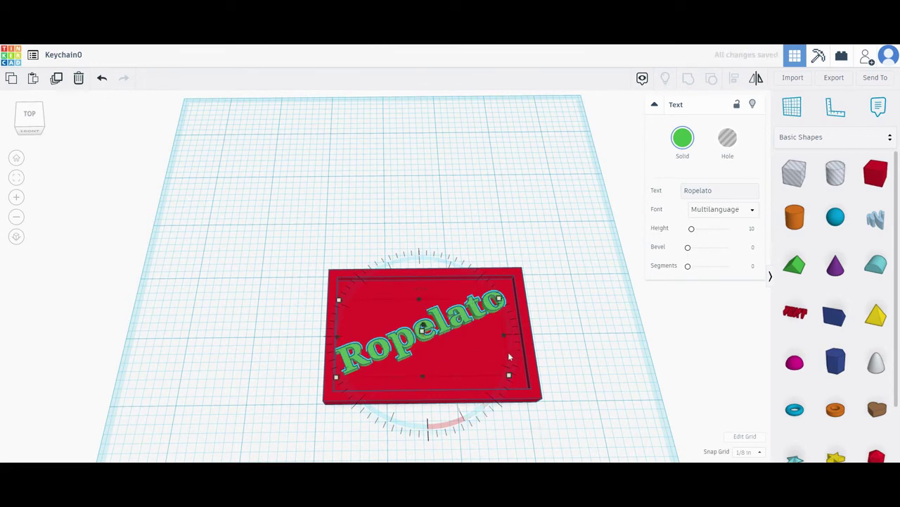
- Align the name text and the base plate to each other's centres along both the plate's length and width
left_click(567, 369)
left_click_drag(306, 228, 299, 448)
left_click_drag(318, 241, 497, 422)
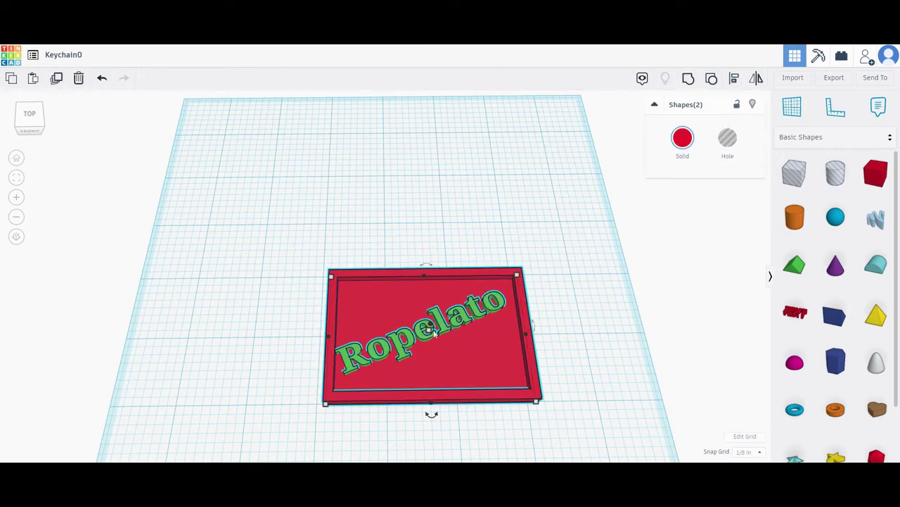
left_click(309, 236)
left_click_drag(282, 216, 528, 438)
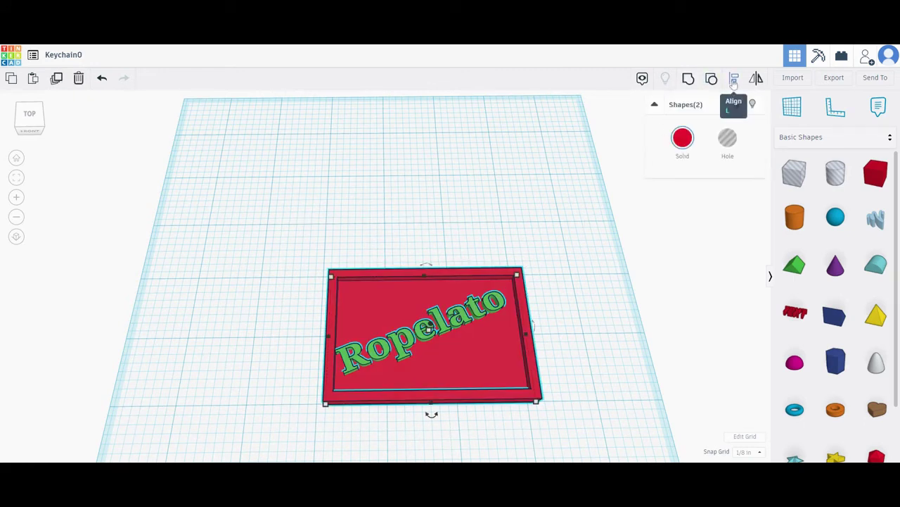
left_click(734, 79)
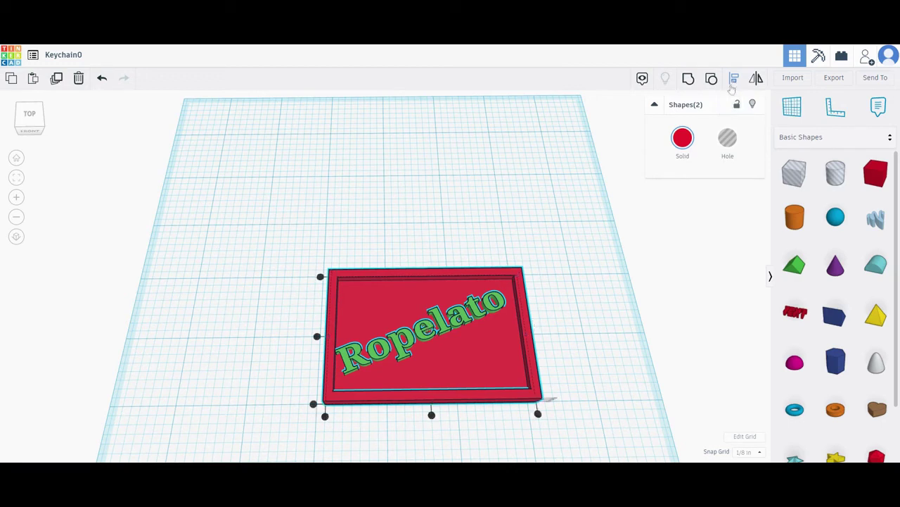
left_click(431, 415)
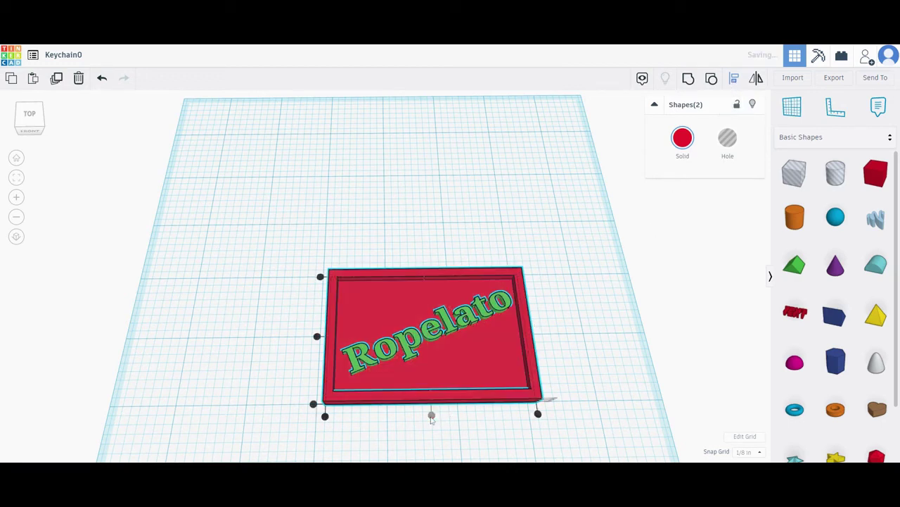
left_click(317, 336)
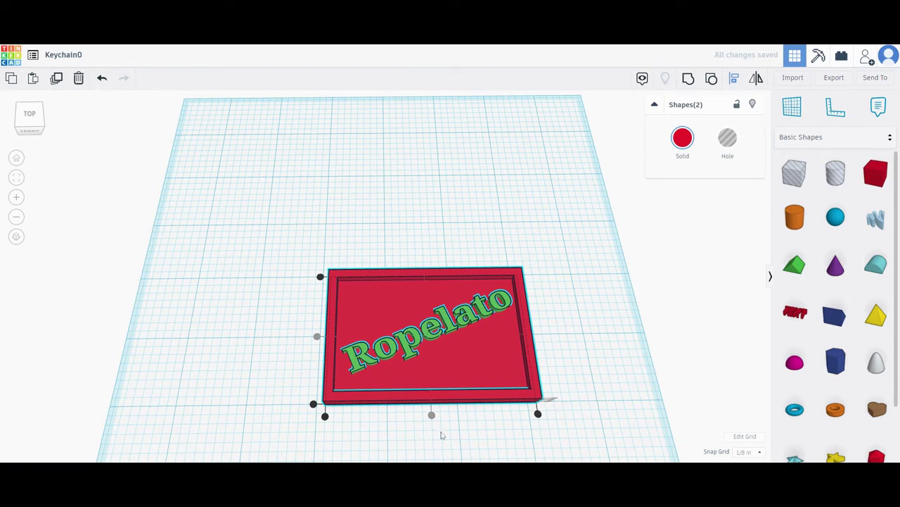
left_click(595, 352)
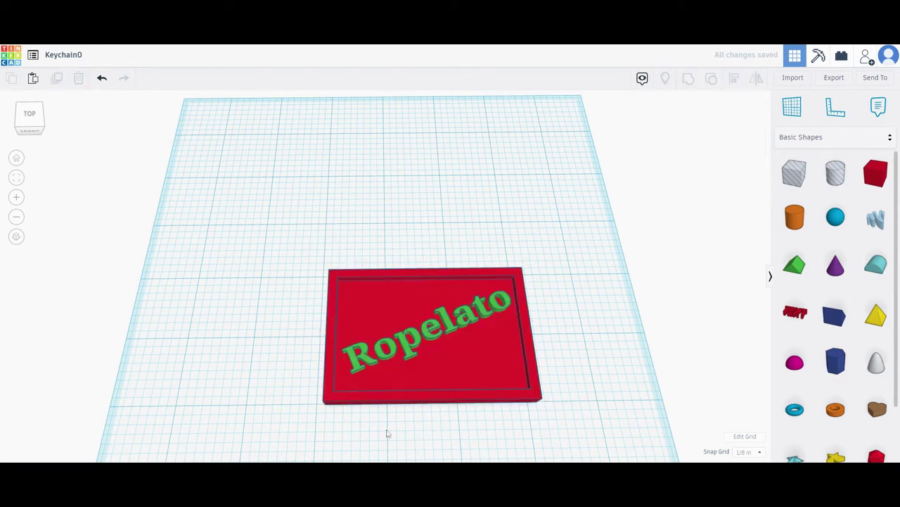
- Add a tube at the middle of the plate's upper long edge and set its height to 0.25 in
right_click_drag(299, 353, 287, 385)
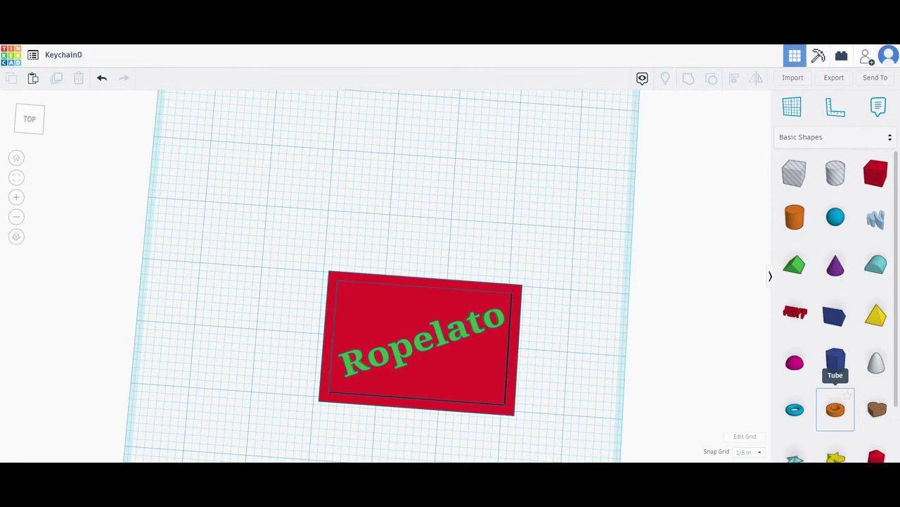
left_click_drag(835, 408, 427, 262)
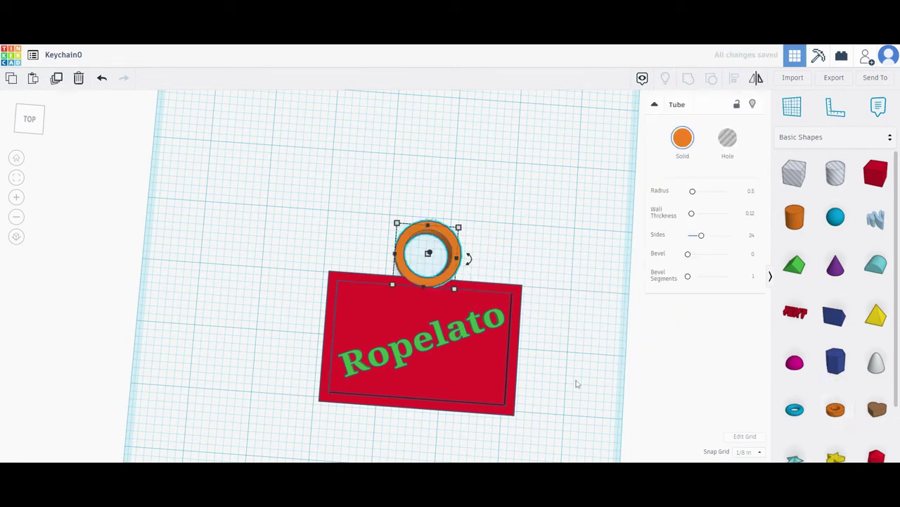
right_click_drag(562, 406, 338, 301)
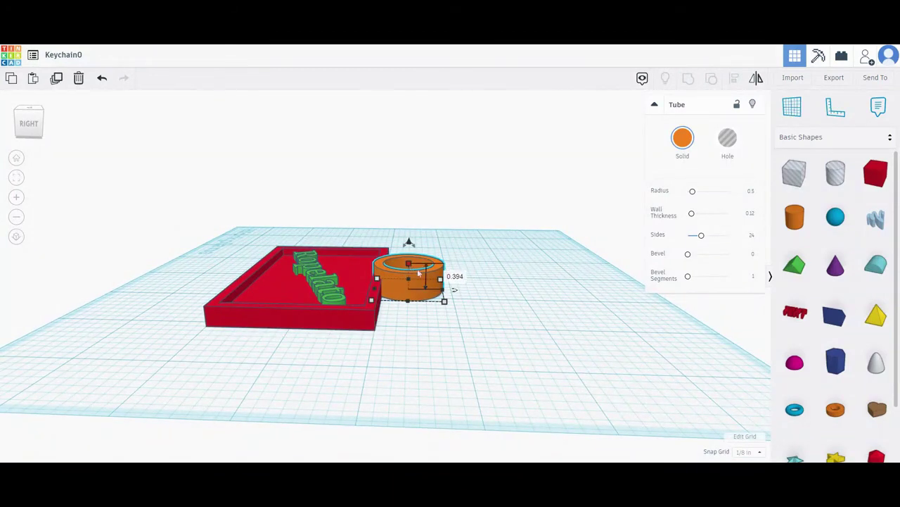
left_click(454, 277)
key("BackSpace")
type(".25")
key("Return")
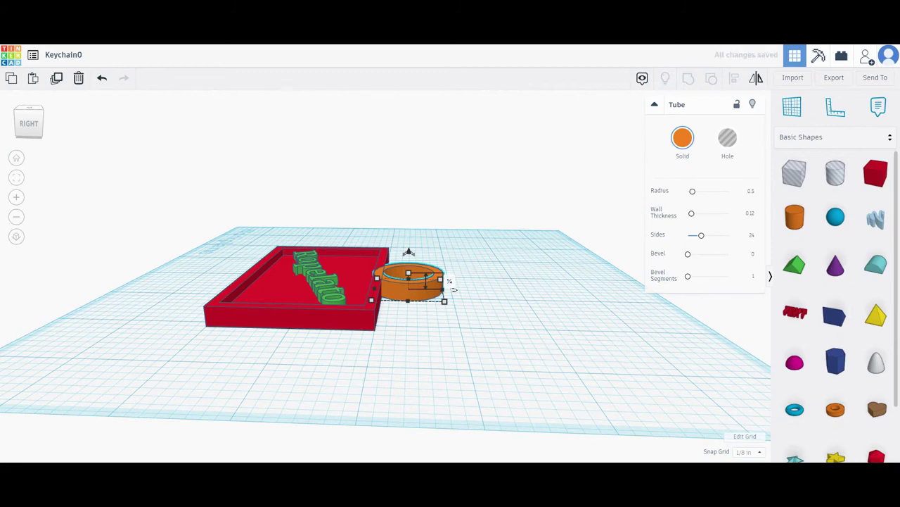
- Set the tube's width and depth to 0.5 in each
right_click_drag(379, 348, 381, 460)
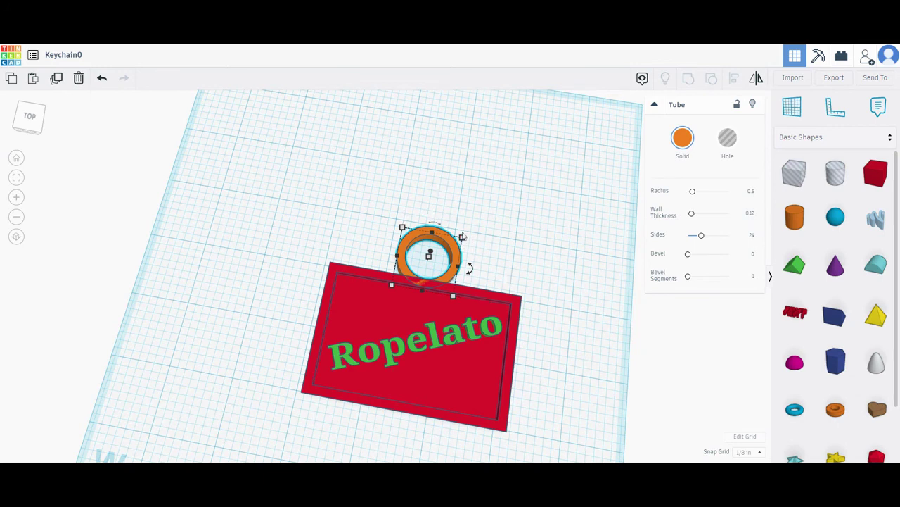
left_click(439, 189)
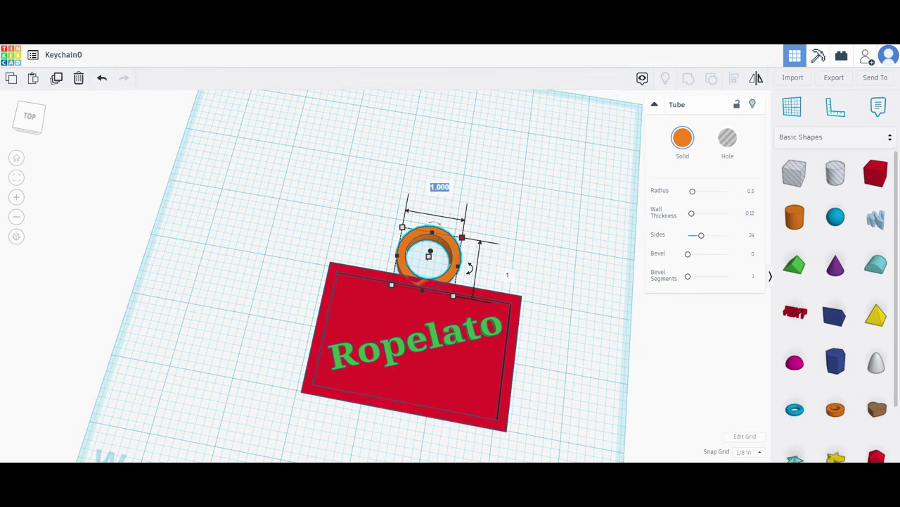
key("BackSpace")
type(".5")
key("Return")
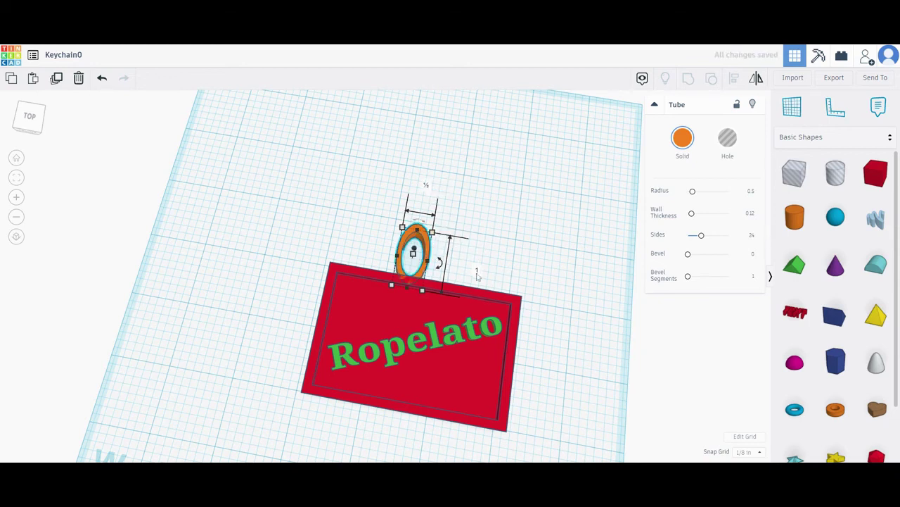
left_click(476, 270)
key("BackSpace")
type(".5")
key("Return")
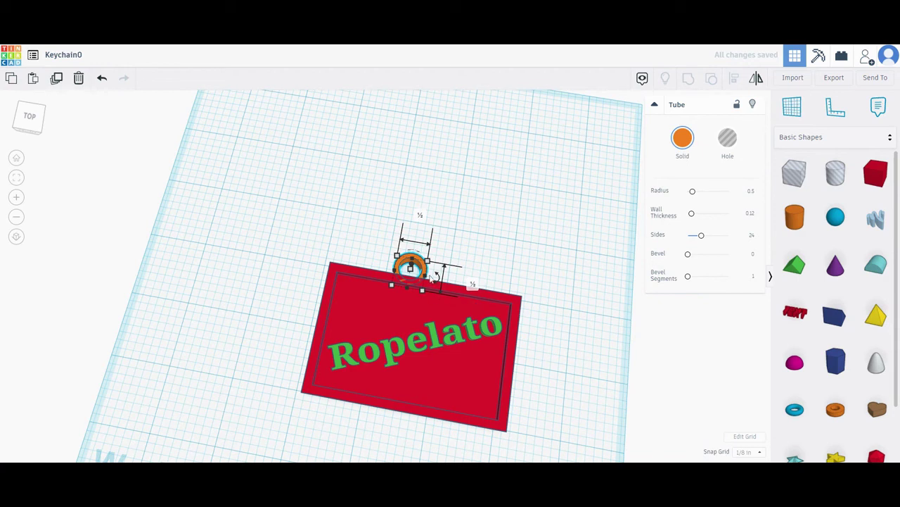
- Move the tube to the middle of the plate's left short edge, slightly overlapping it, and align it centrally with the plate and text
left_click_drag(424, 270, 480, 273)
right_click_drag(529, 383, 491, 340)
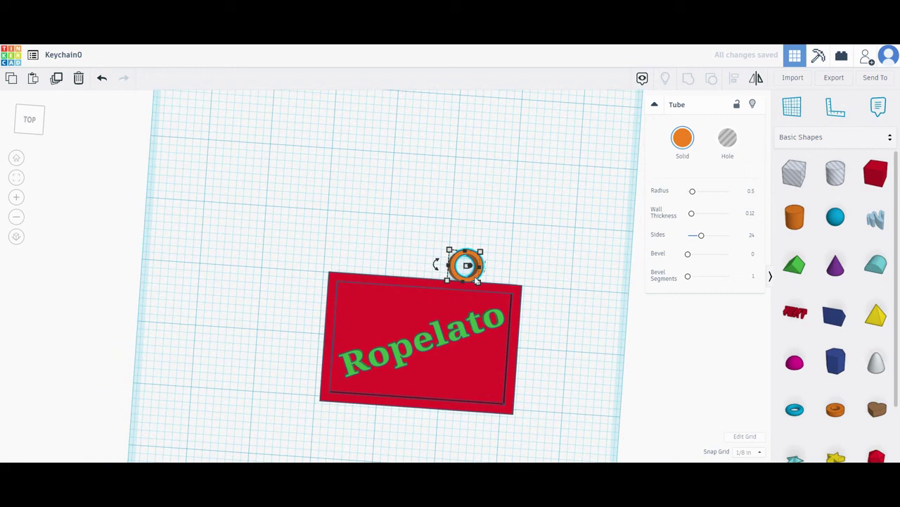
left_click_drag(479, 274, 324, 343)
right_click_drag(301, 391, 317, 364)
left_click_drag(296, 262, 359, 416)
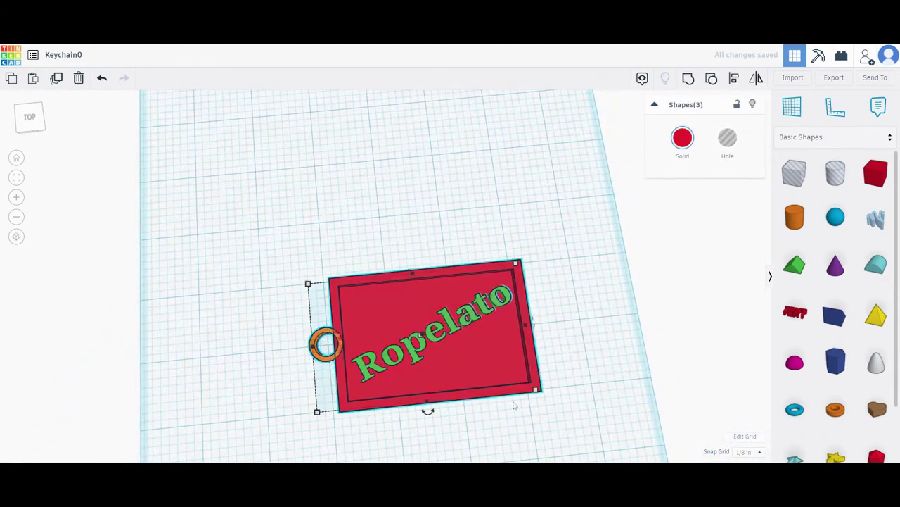
left_click(733, 79)
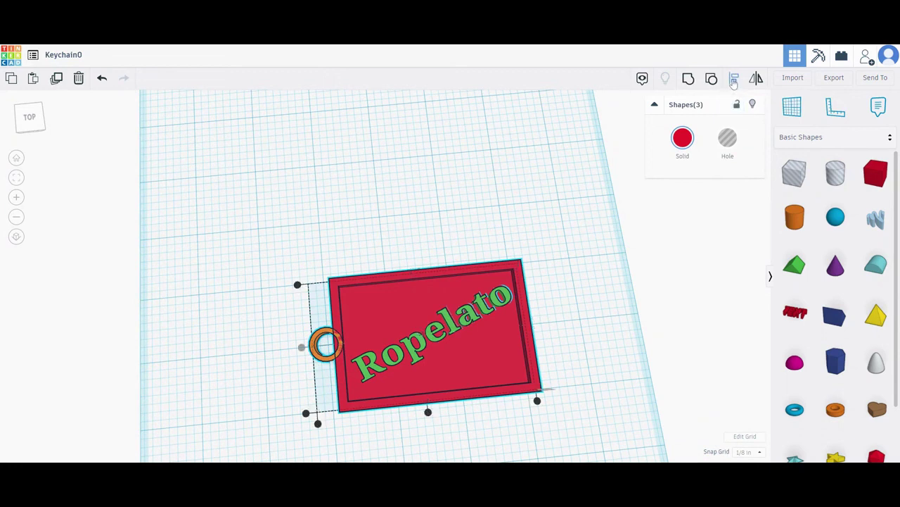
left_click(305, 352)
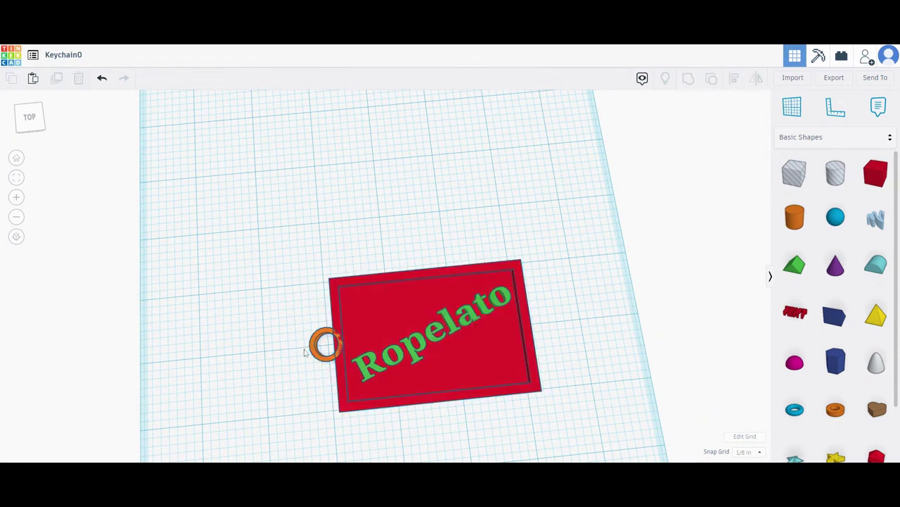
- Group the base plate, name text and tube into a single solid shape
right_click_drag(485, 426, 457, 451)
left_click_drag(277, 248, 527, 428)
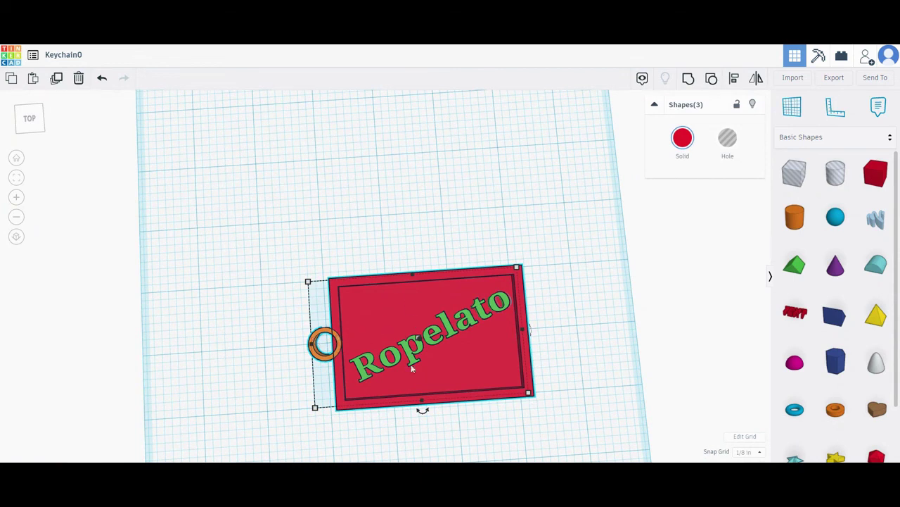
left_click(689, 80)
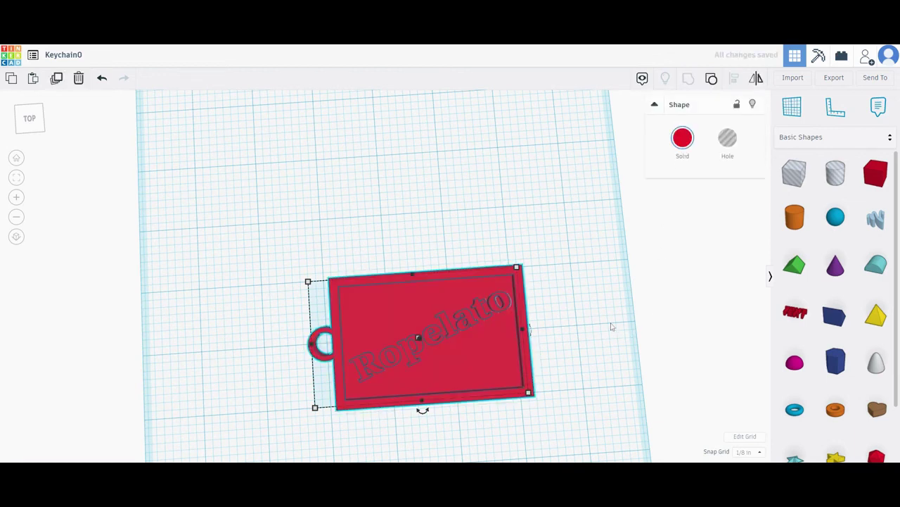
left_click(593, 342)
right_click_drag(584, 400, 625, 424)
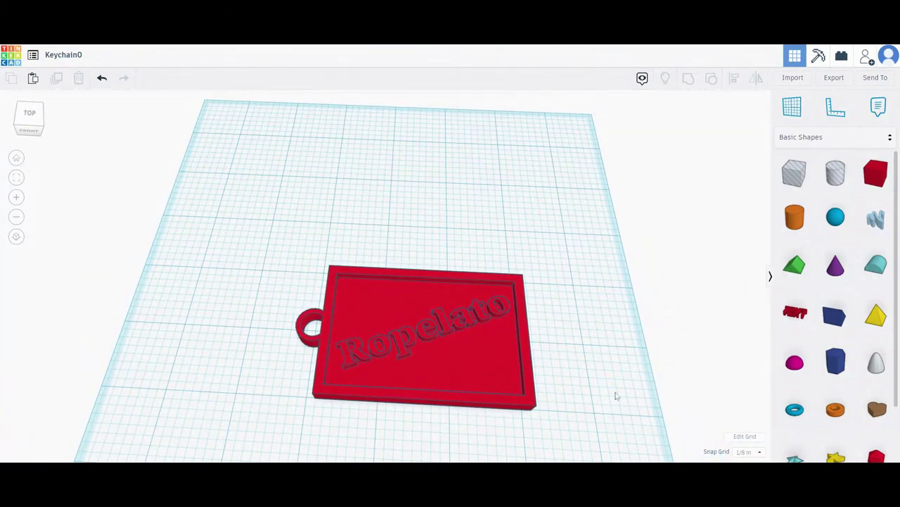